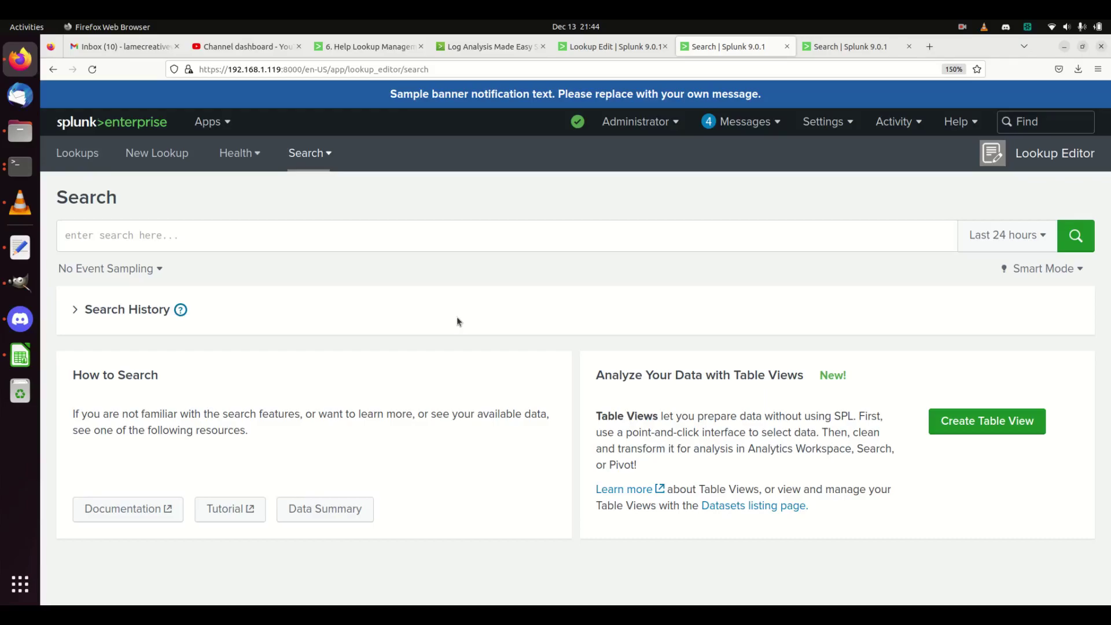
Switch to the Lookup Editor app from the Apps menu to list all lookups.
left_click(817, 121)
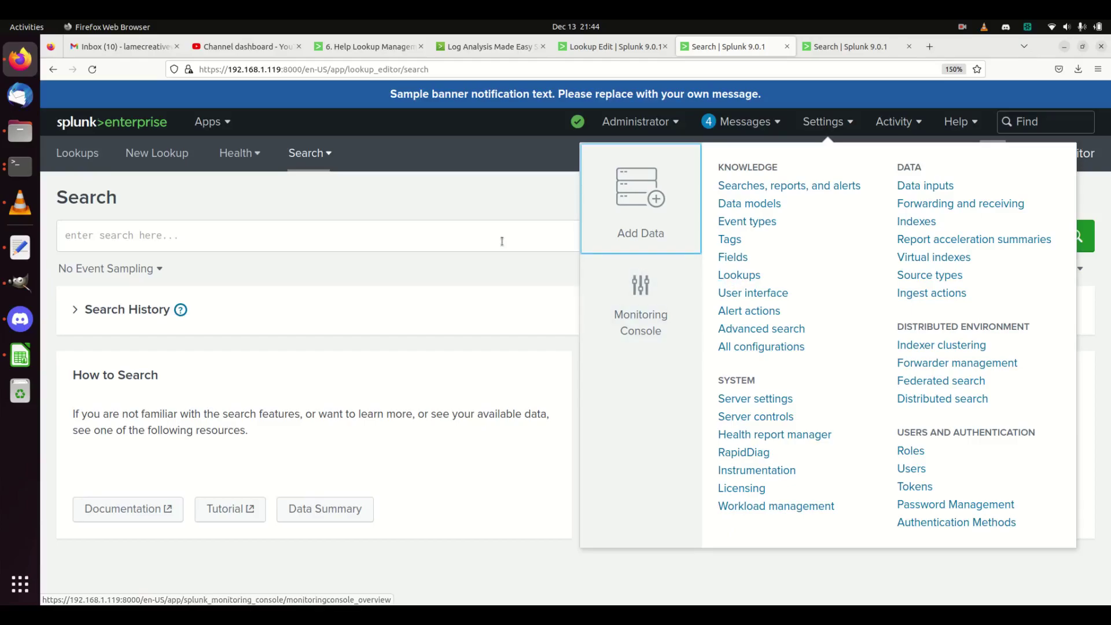
left_click(434, 229)
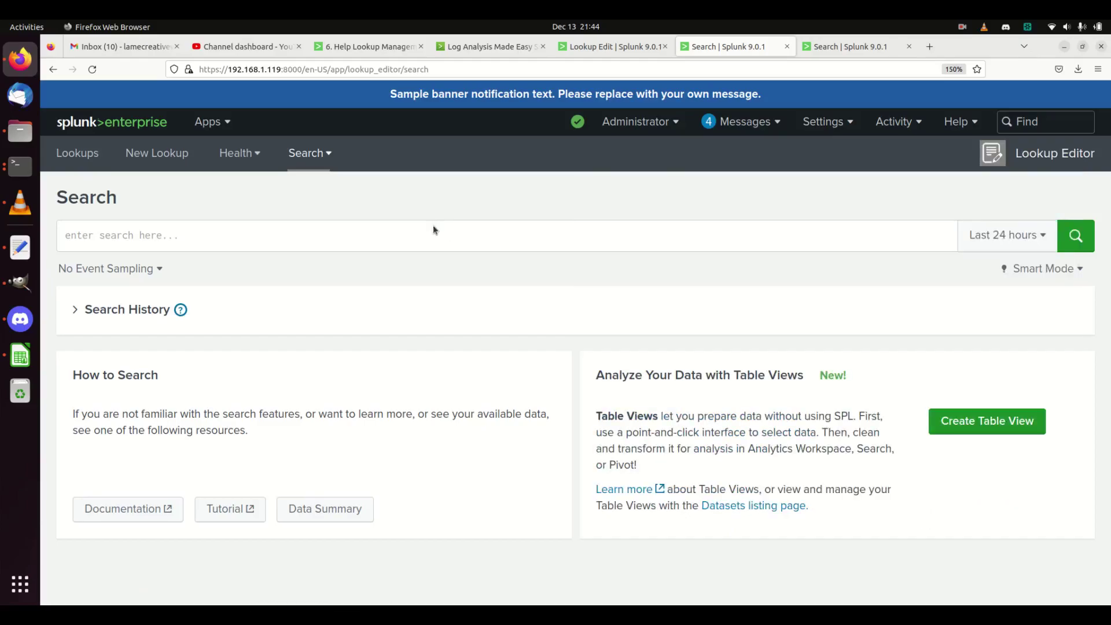
left_click(209, 123)
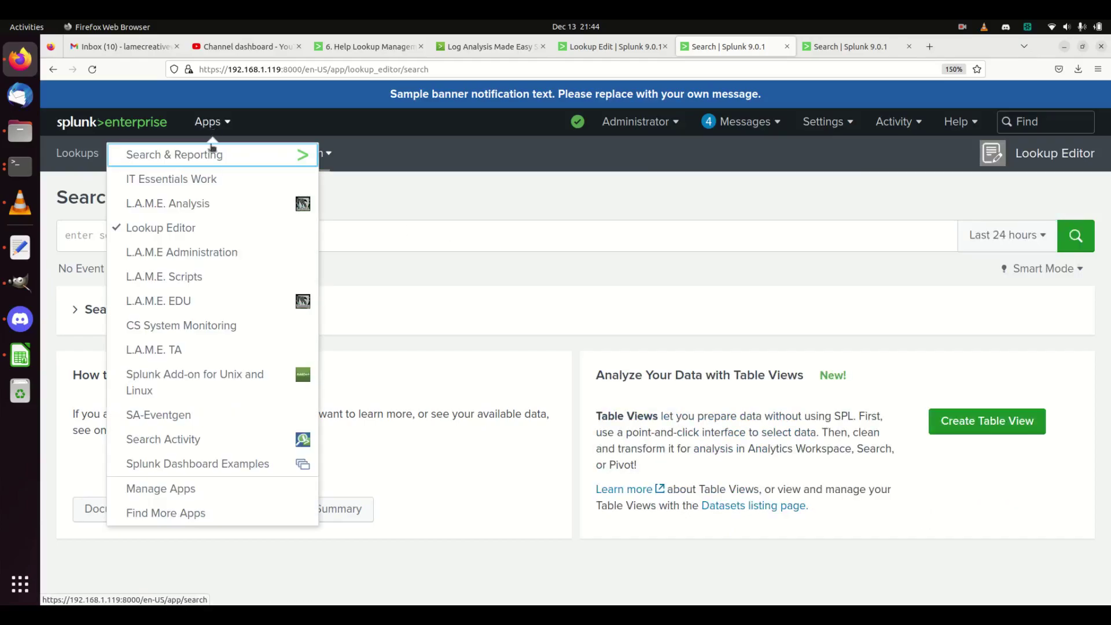
left_click(190, 229)
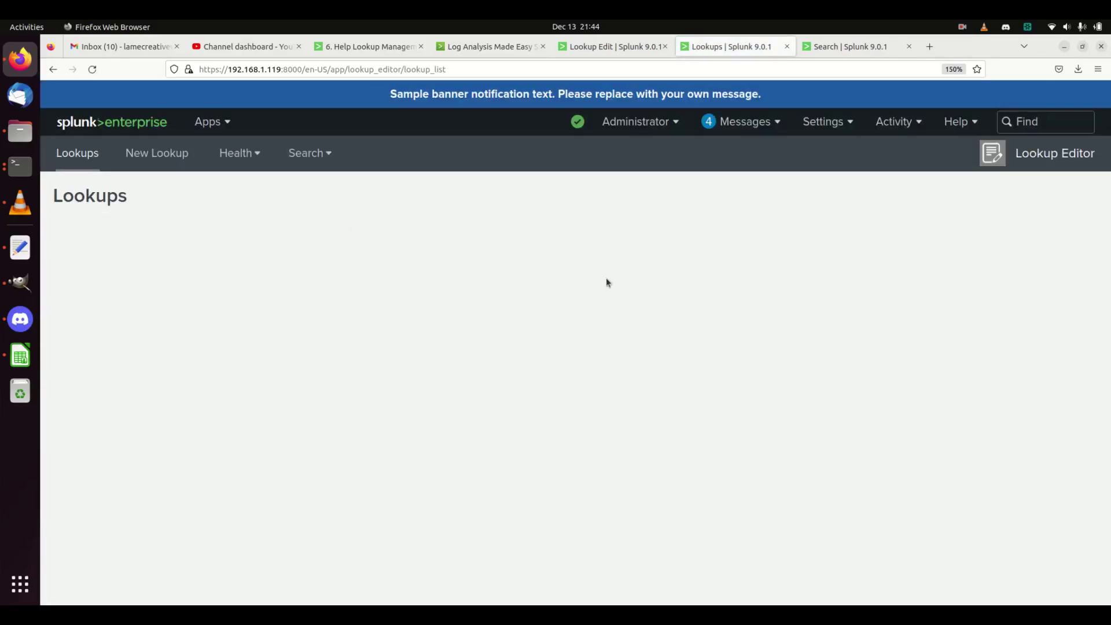
Start a new KV Store lookup and enter KVLame as the collection name.
left_click(1004, 234)
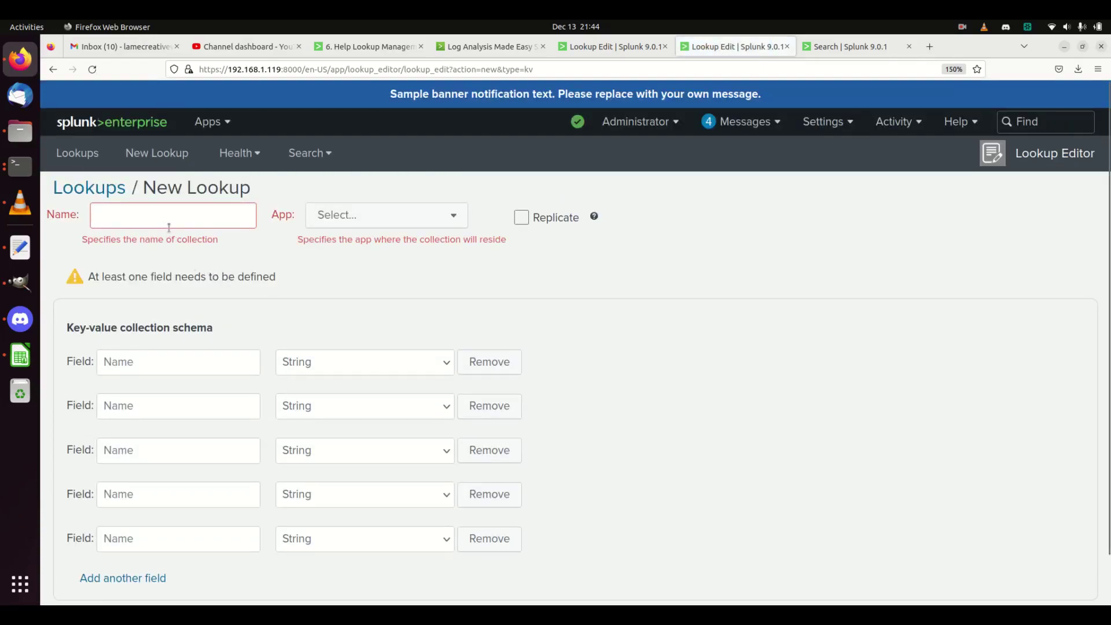
left_click(169, 227)
type("KV")
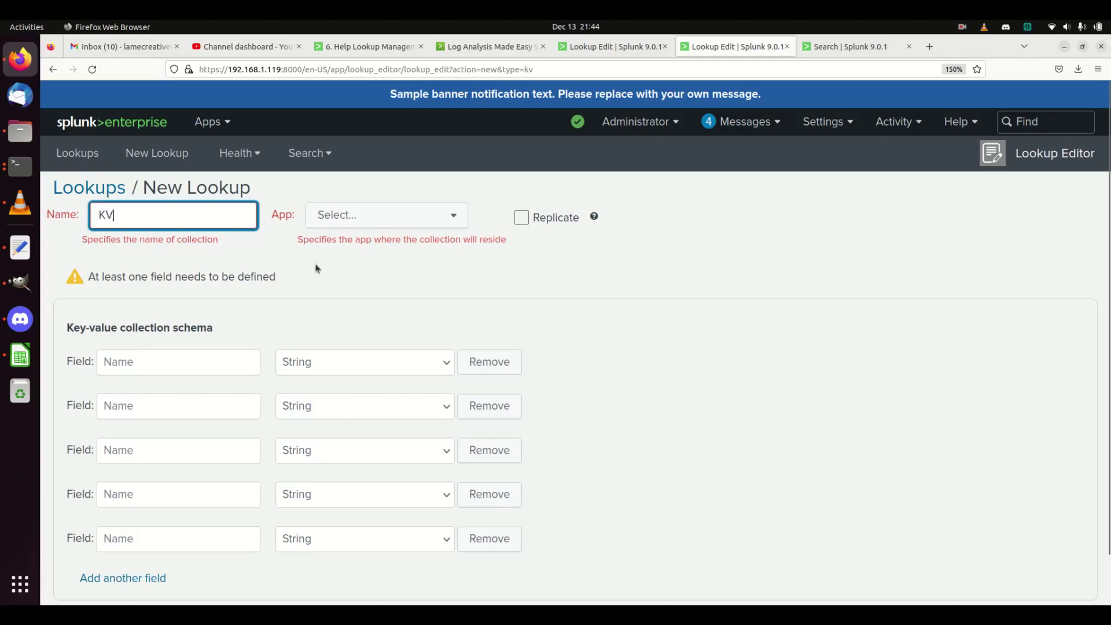
type("Lame")
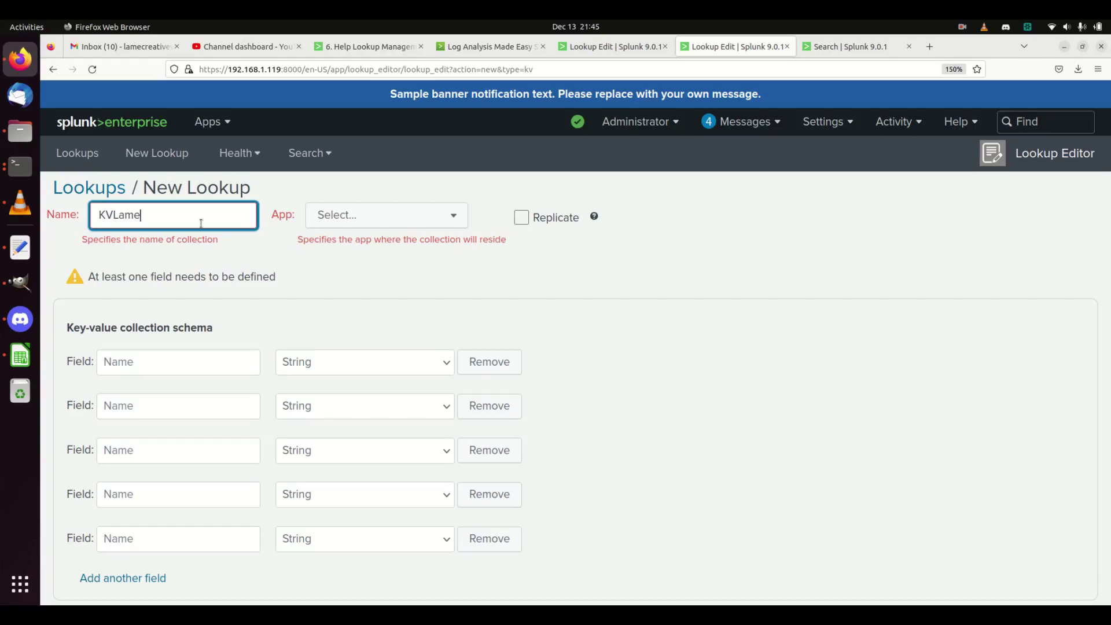
Assign the collection to the L.A.M.E. EDU app and add a src_ip field of type String.
left_click(380, 216)
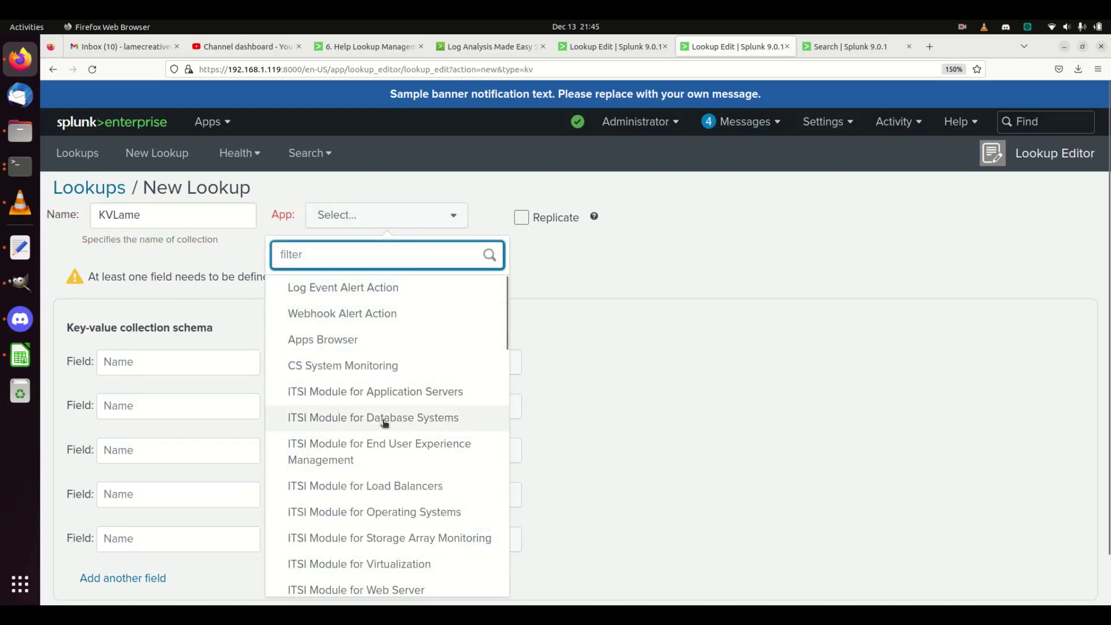
scroll(384, 422, "down", 5)
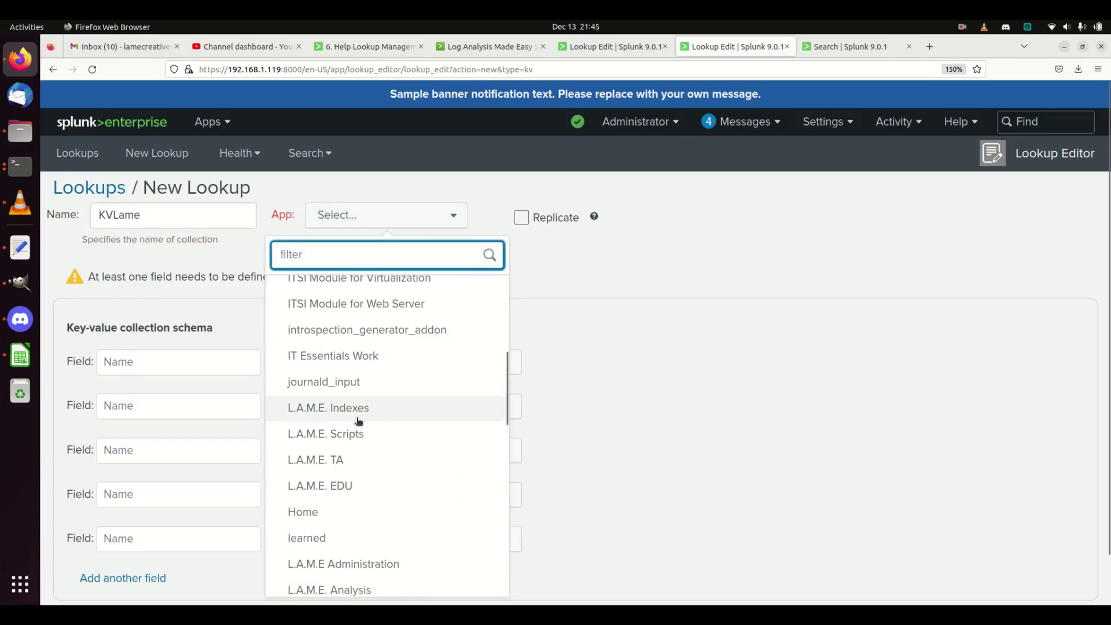
left_click(339, 484)
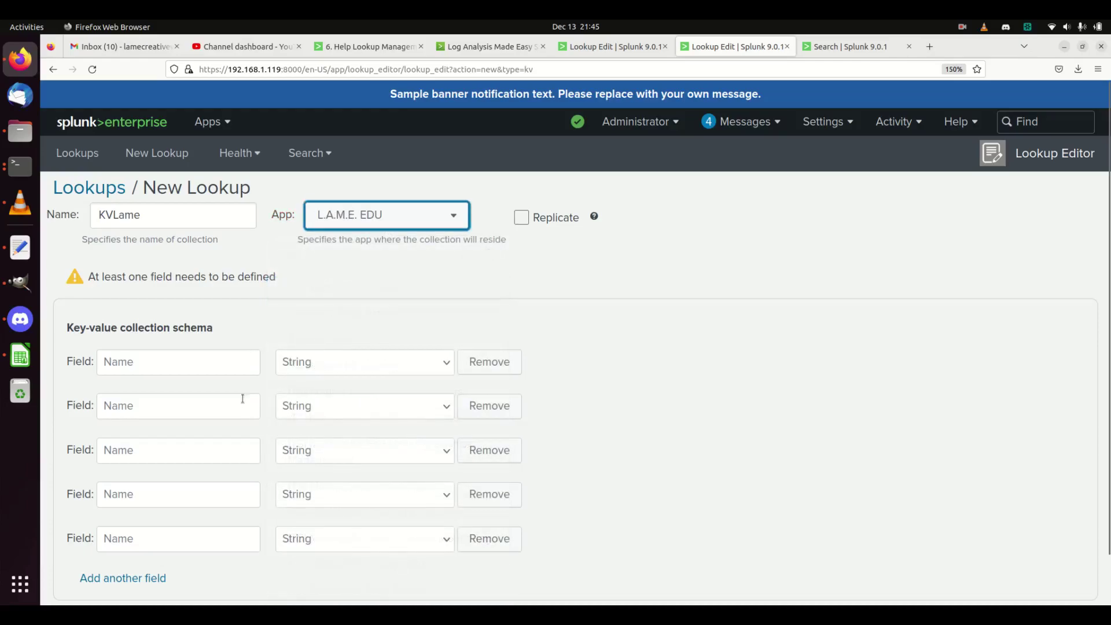
left_click(181, 369)
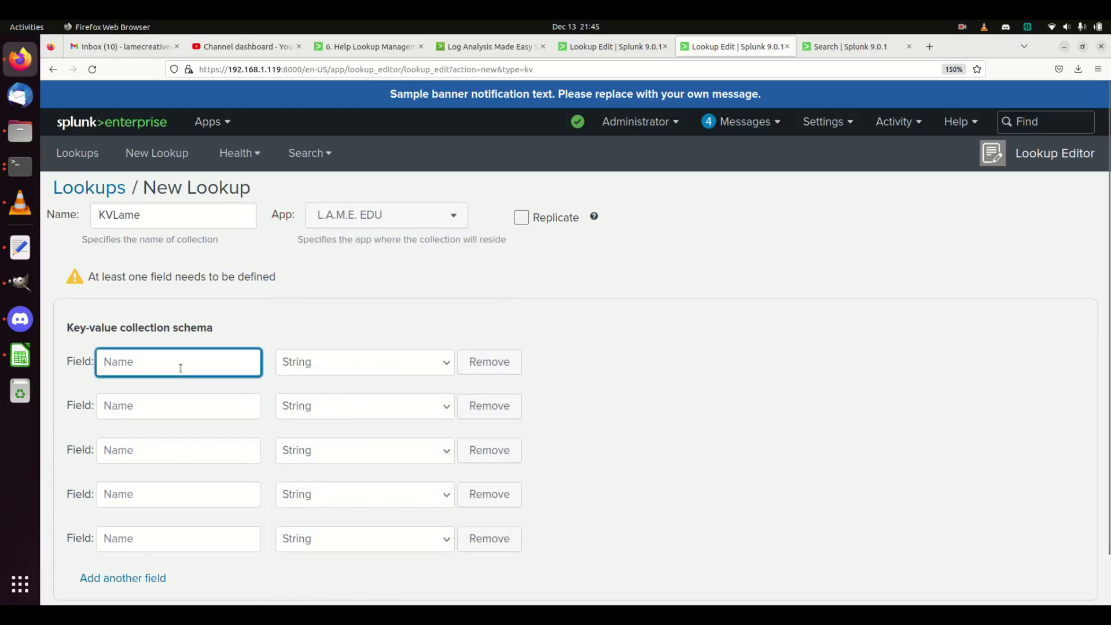
type("srcPi")
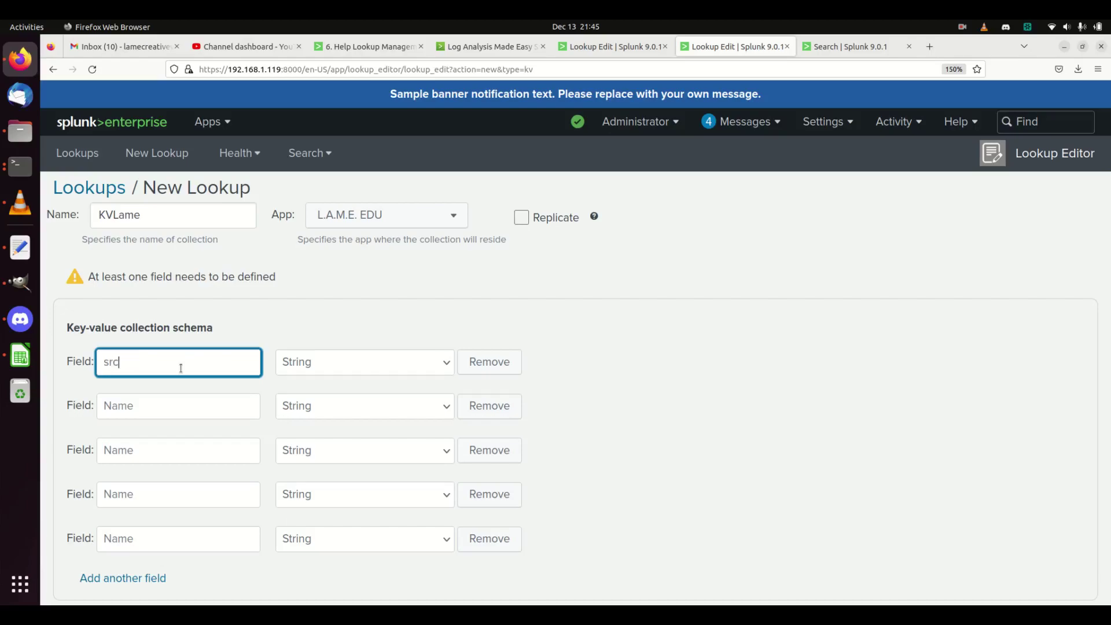
key("BackSpace")
key("BackSpace")
type("IP")
key("BackSpace")
key("BackSpace")
type("_ip")
left_click(336, 365)
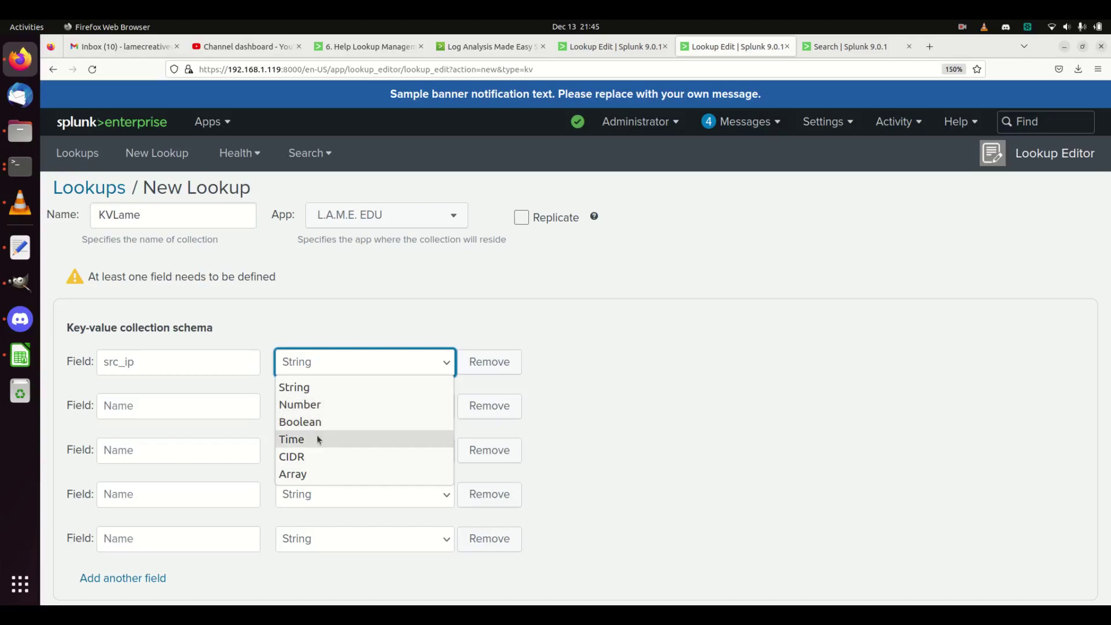
left_click(311, 389)
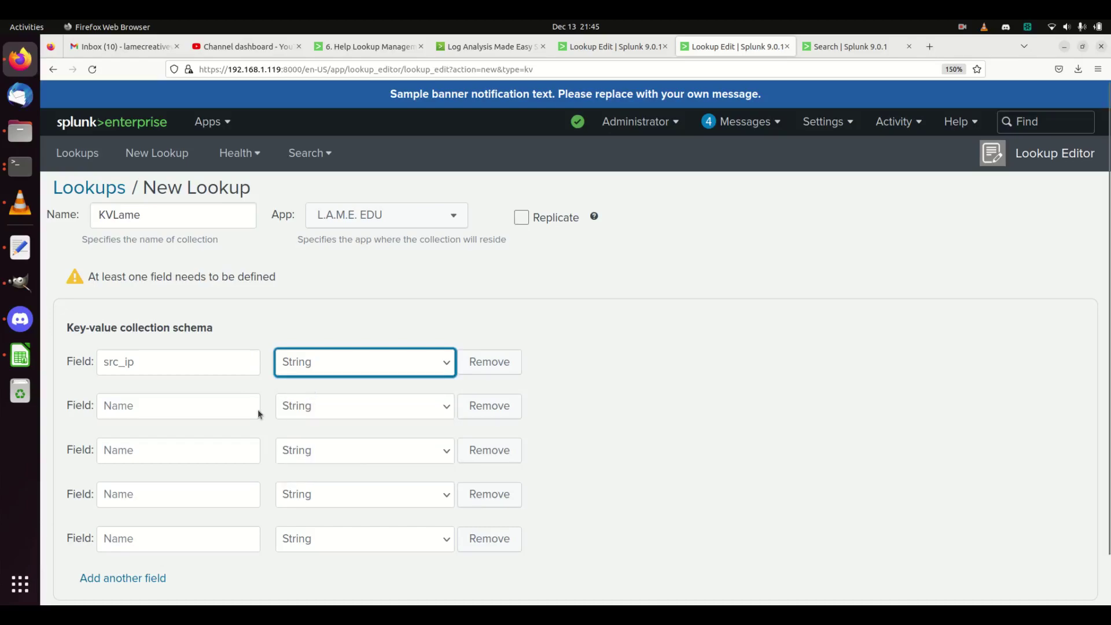
Add a second field named type, matching lameCSVDemo.csv, and remove the empty field rows.
left_click(230, 411)
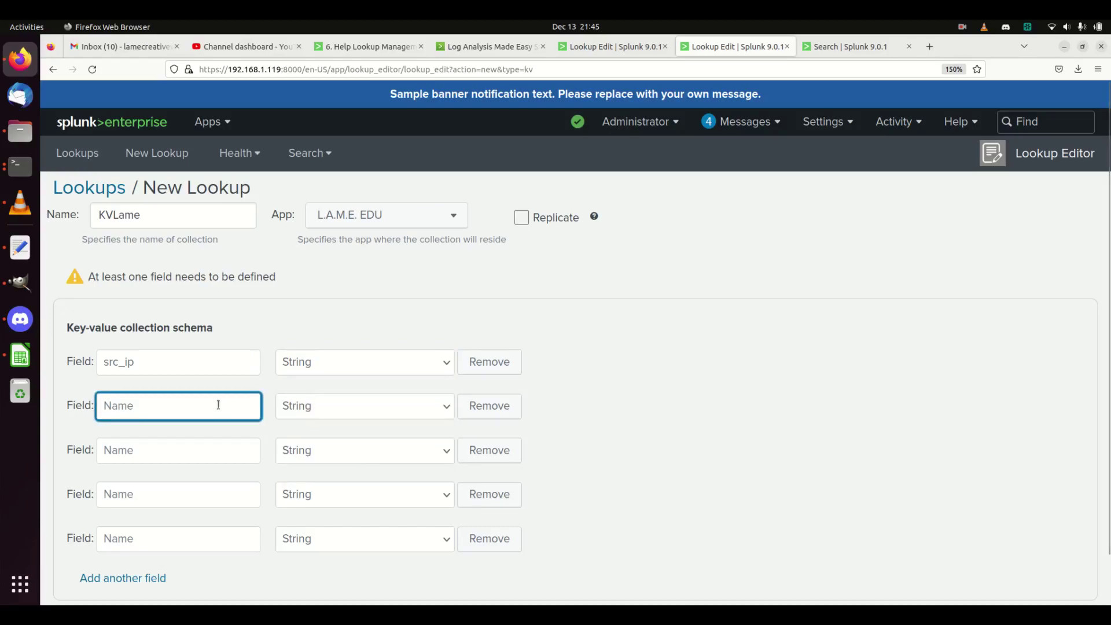
type("desc")
key("BackSpace")
key("BackSpace")
key("BackSpace")
key("BackSpace")
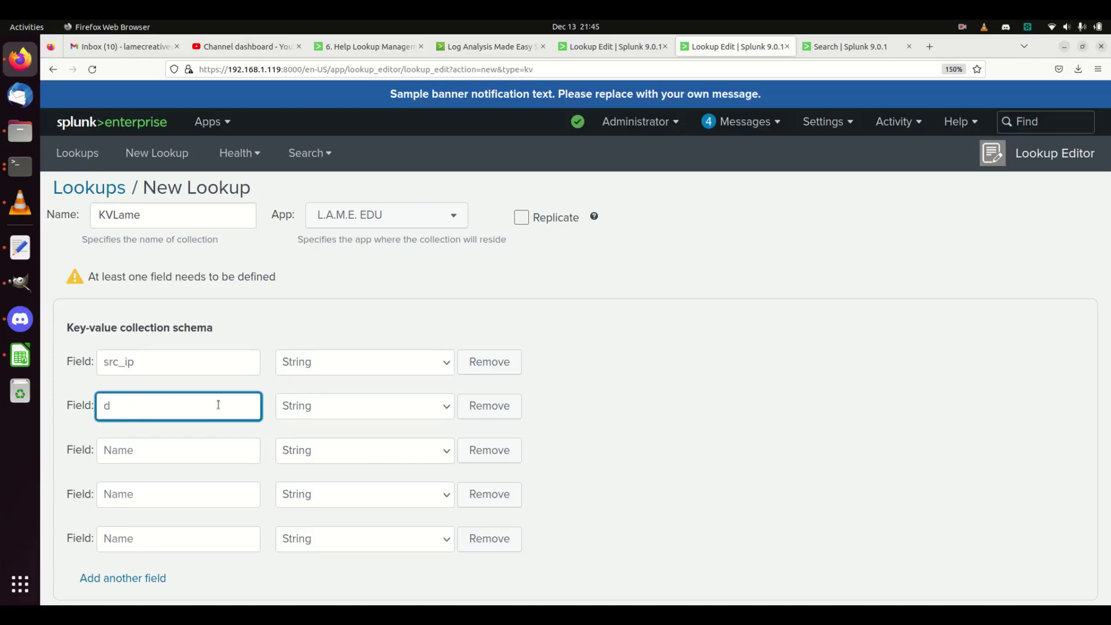
left_click(16, 363)
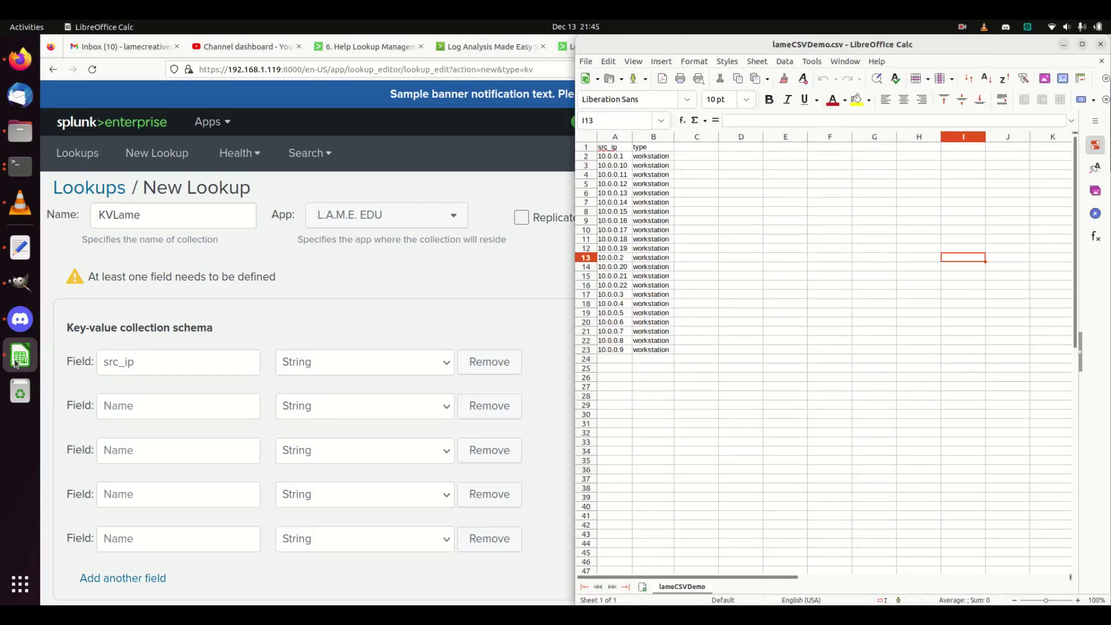
left_click(136, 402)
type("type")
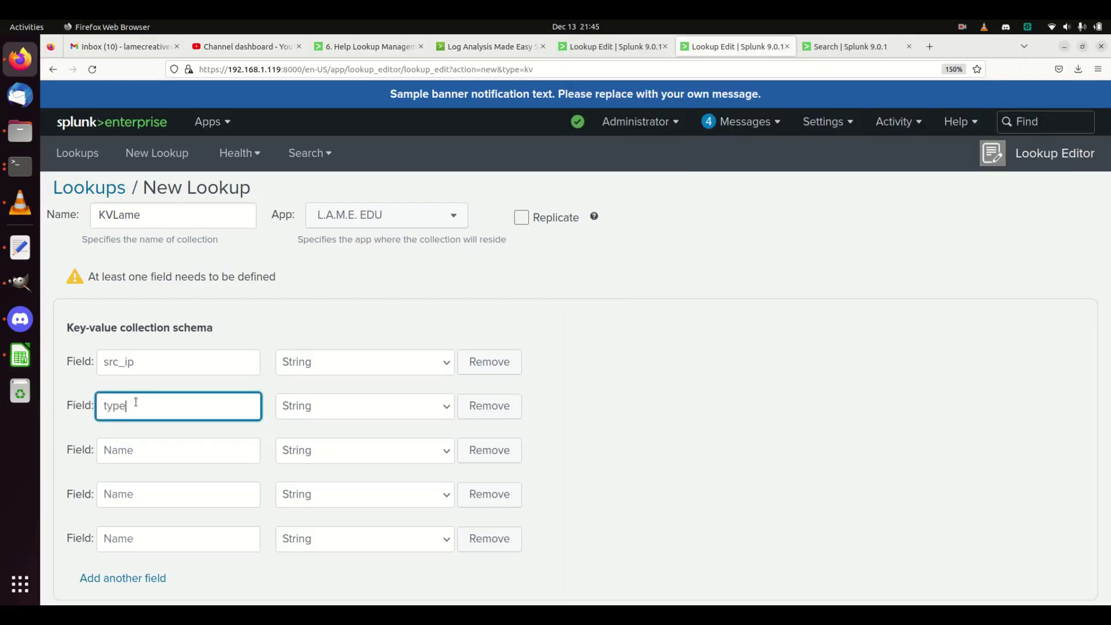
left_click(476, 446)
left_click(486, 450)
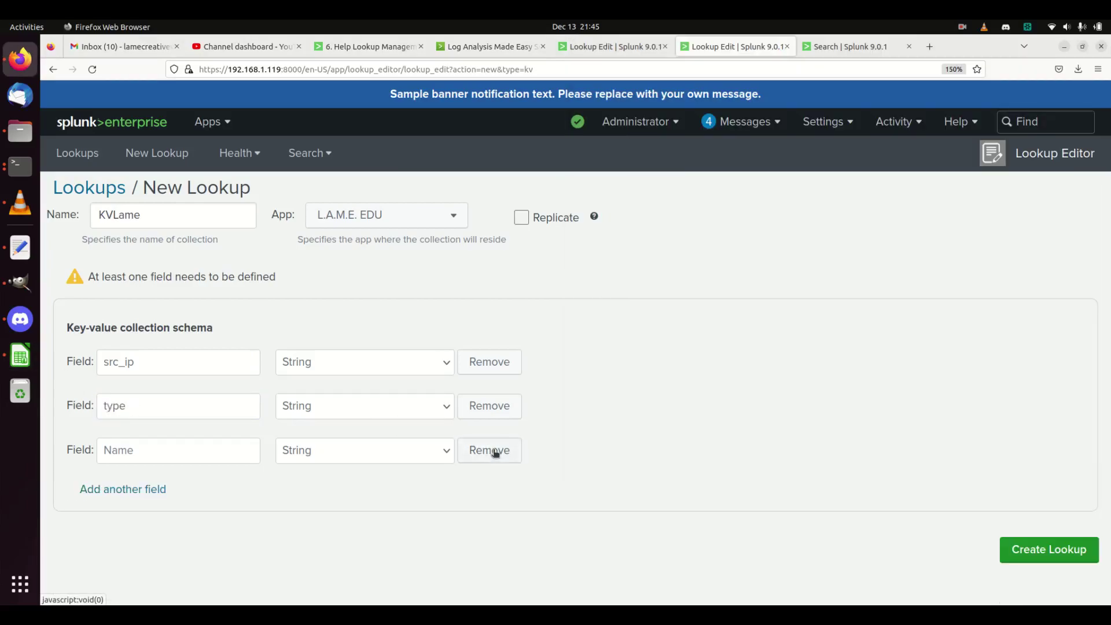
left_click(495, 453)
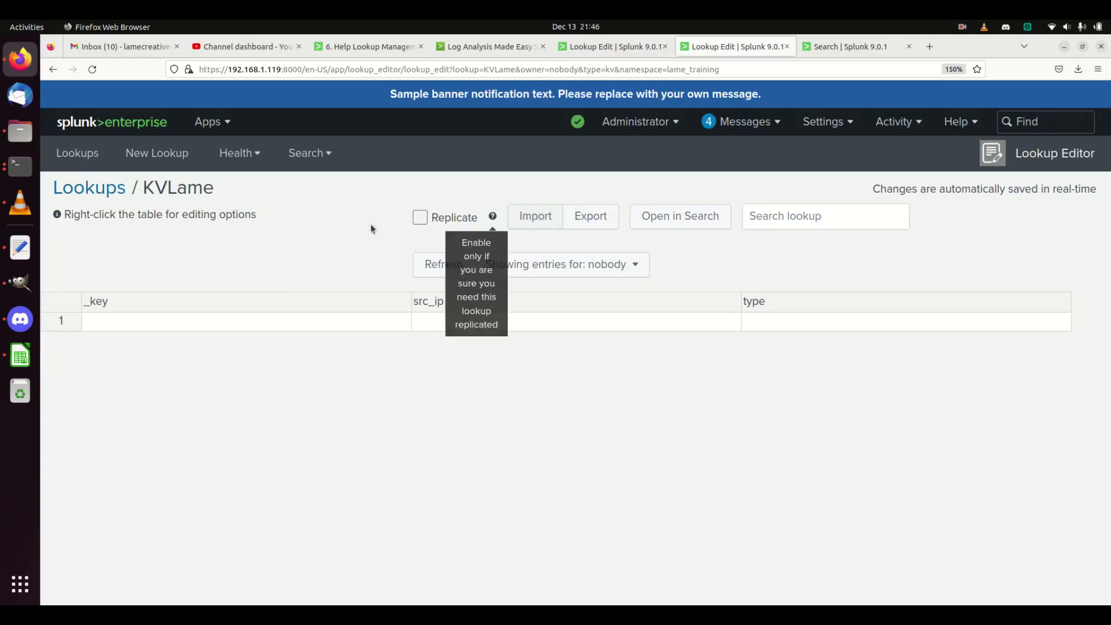
Import lameCSVDemo.csv into KVLame, retrying after the first file pick failed.
left_click(532, 226)
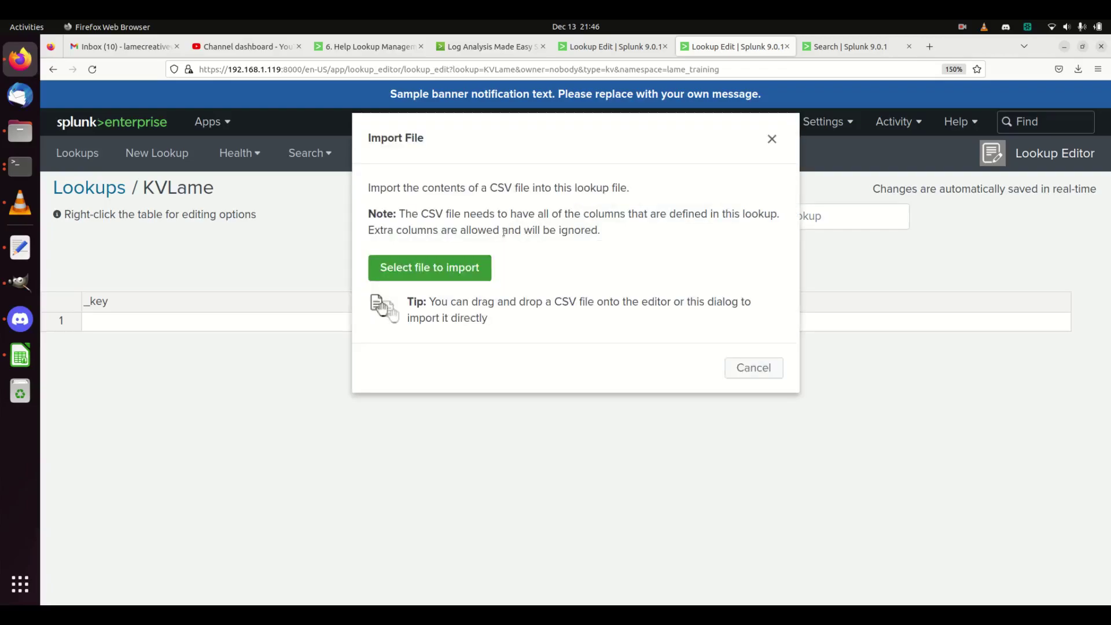
left_click(438, 269)
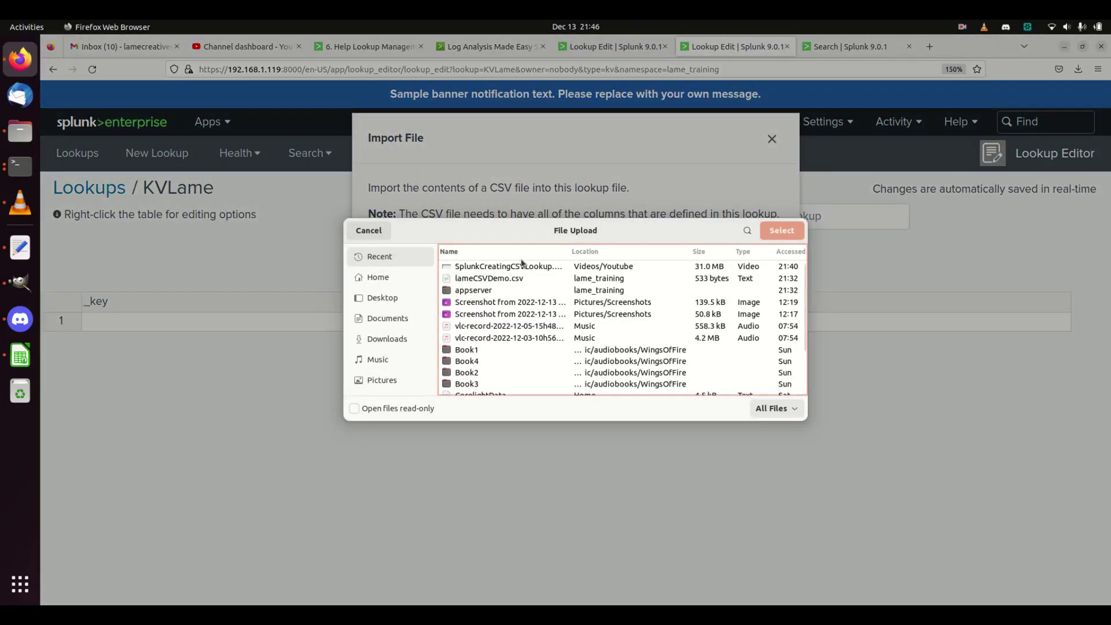
double_click(521, 267)
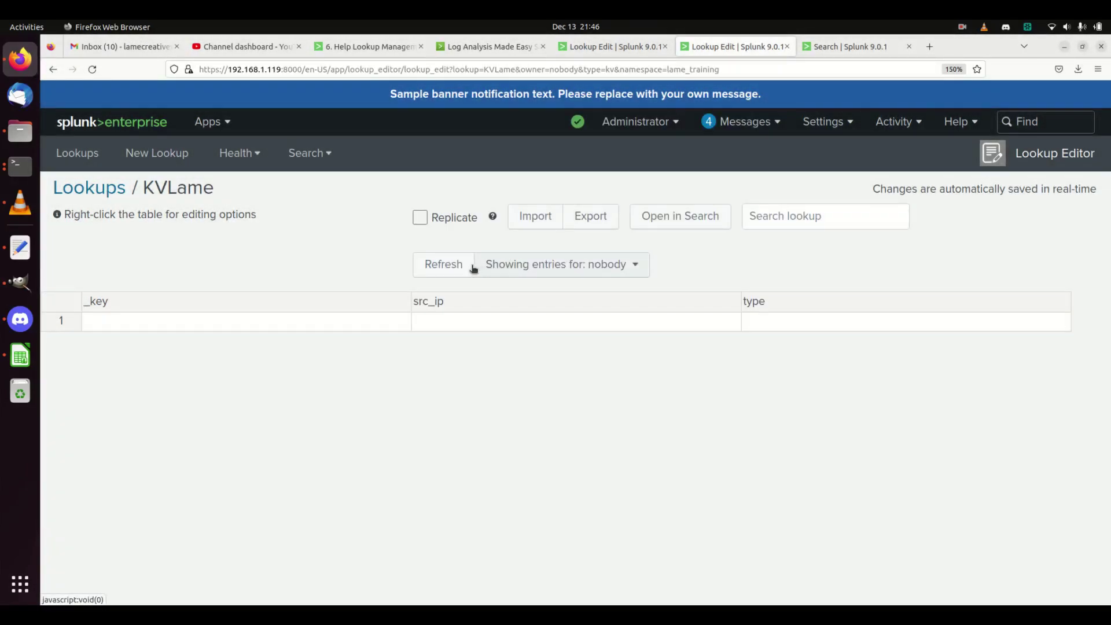
left_click(540, 215)
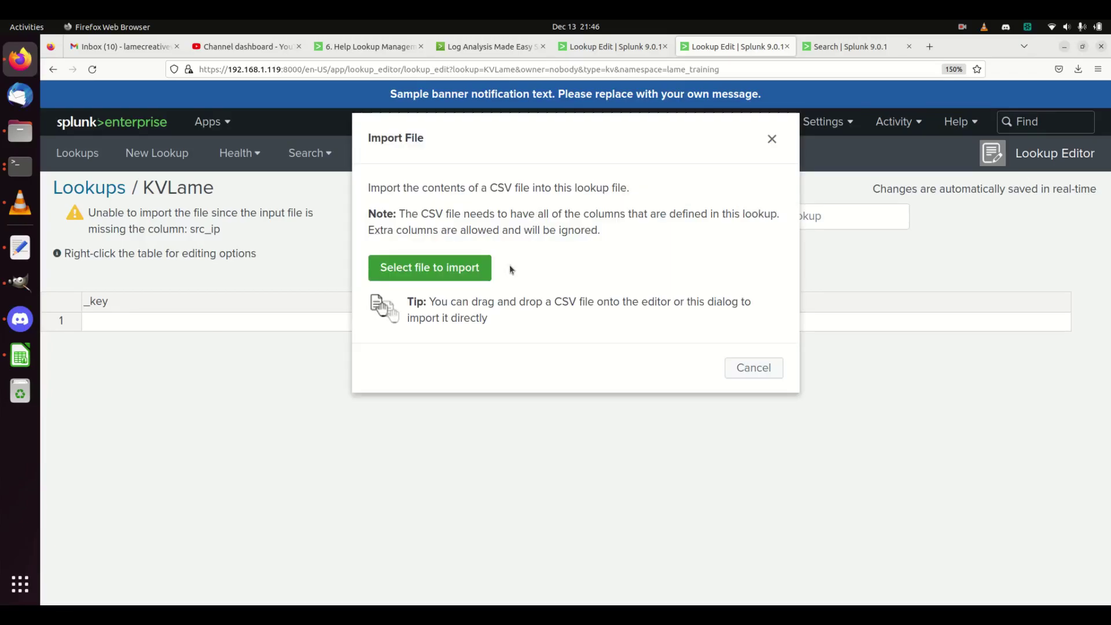
left_click(471, 276)
left_click(494, 278)
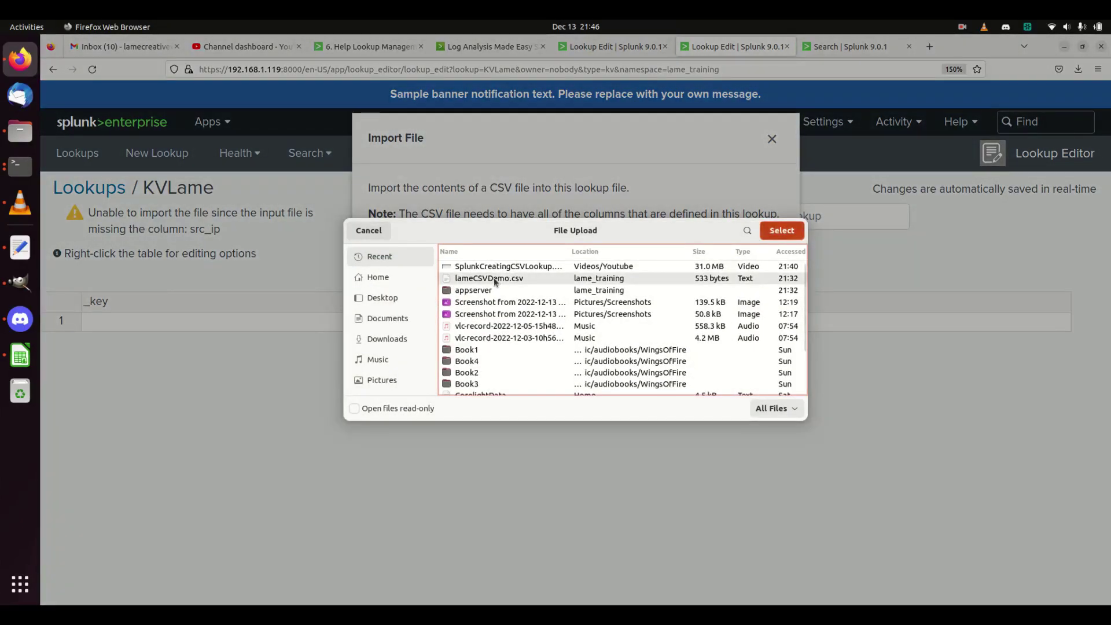
double_click(494, 278)
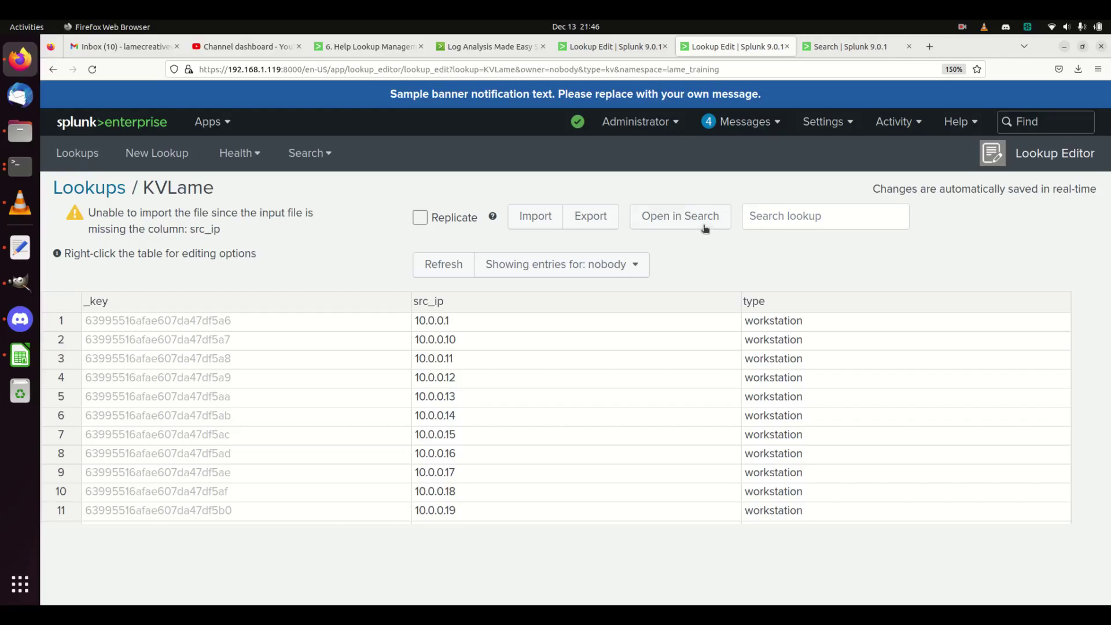
scroll(862, 391, "down", 3)
scroll(857, 394, "up", 3)
Create a lookup transform named KVLame and open the lookup in a new search.
left_click(669, 227)
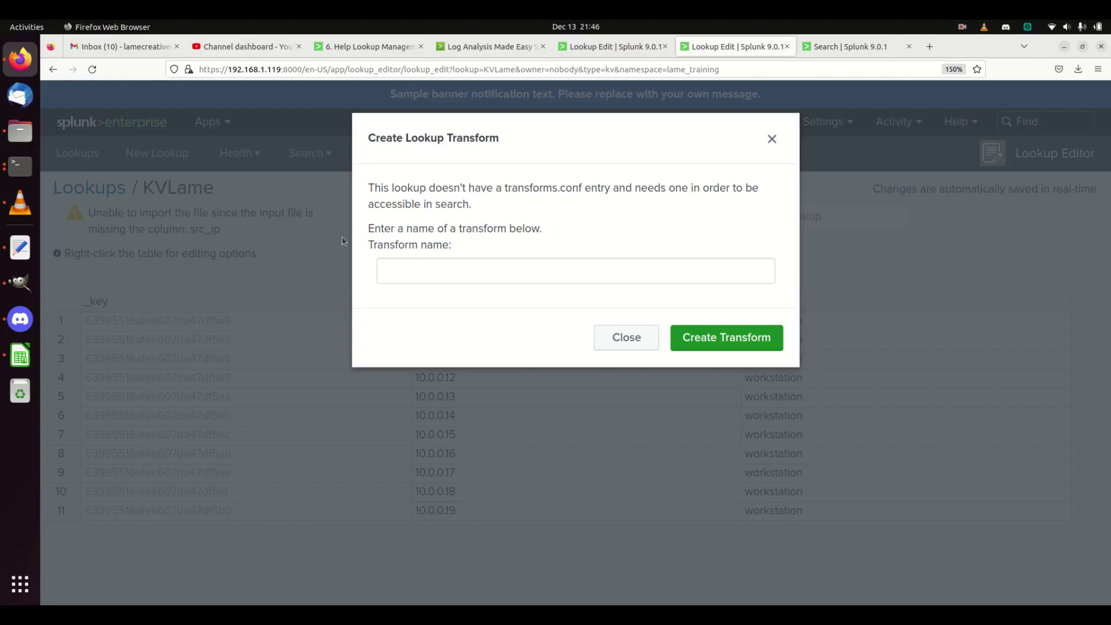
left_click(406, 266)
left_click(431, 272)
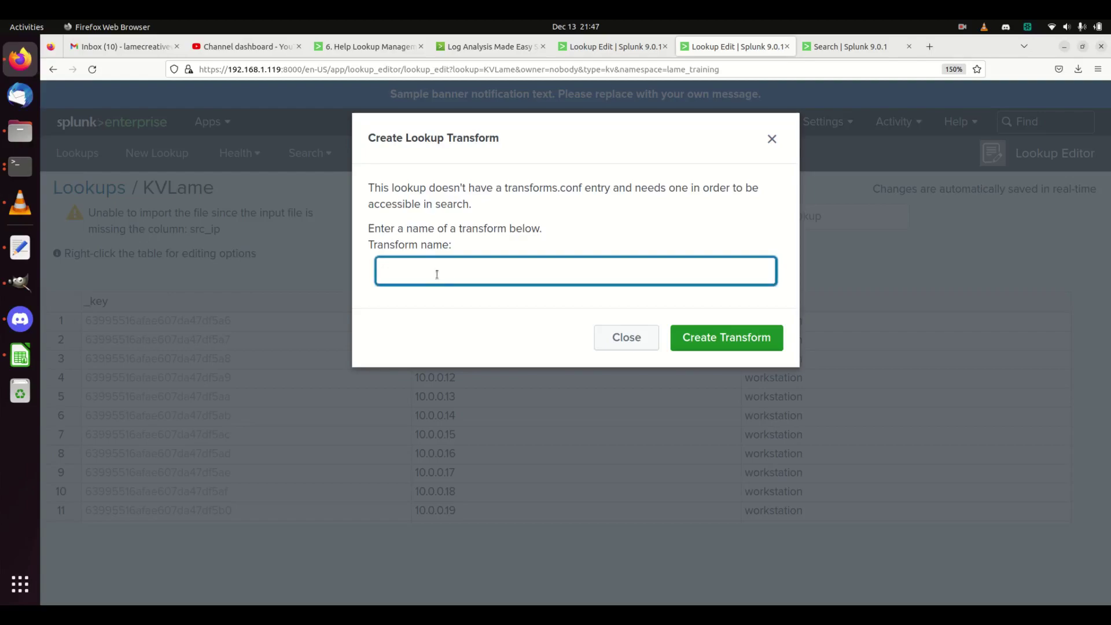
type("KVLAME")
key("BackSpace")
key("BackSpace")
key("BackSpace")
type("Lame")
left_click(720, 338)
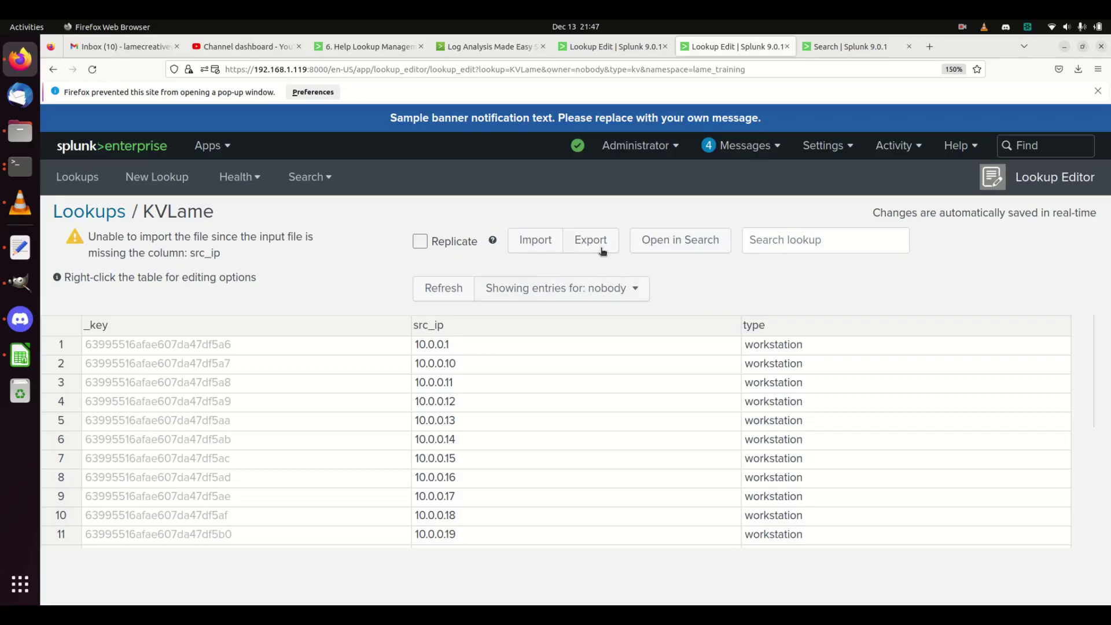
left_click(662, 248)
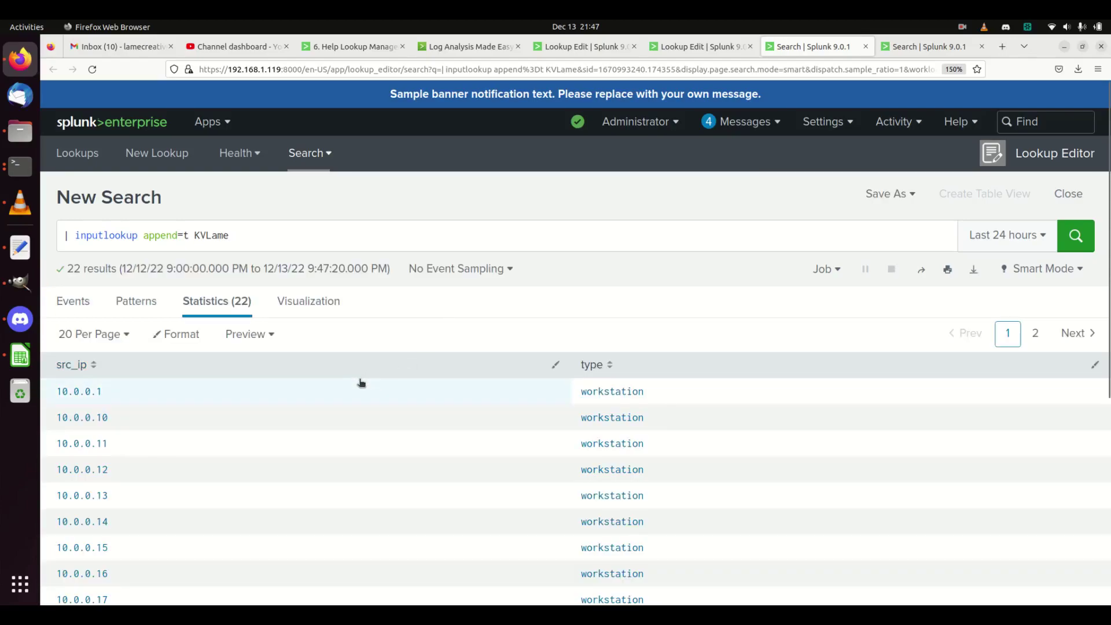
Drop append=t from the query and rerun | inputlookup KVLame.
left_click(190, 236)
left_click_drag(190, 236, 143, 236)
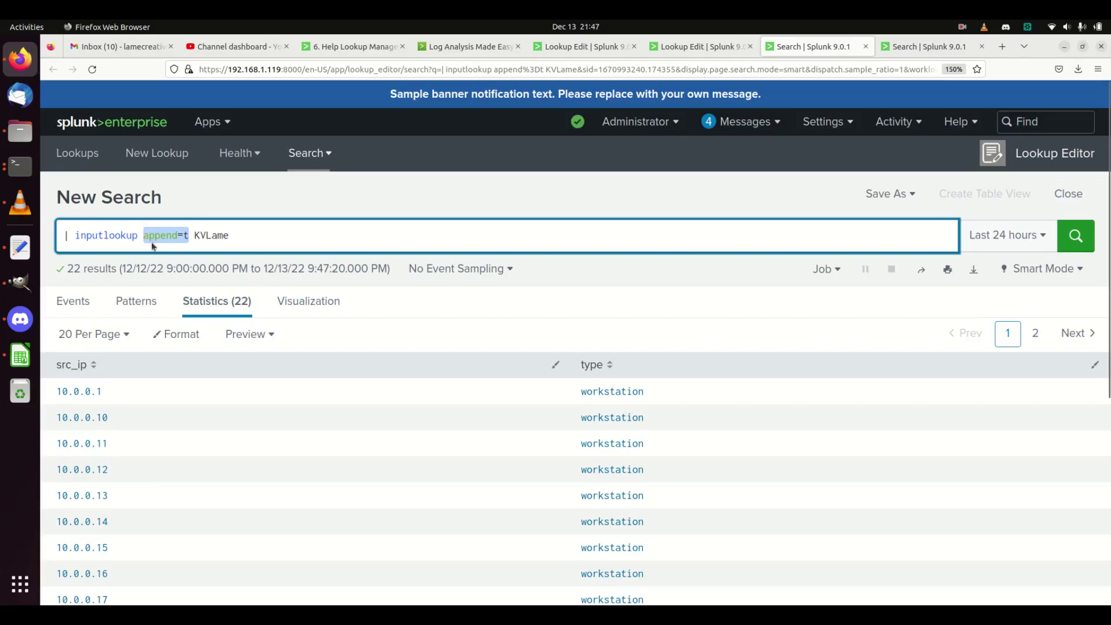
key("BackSpace")
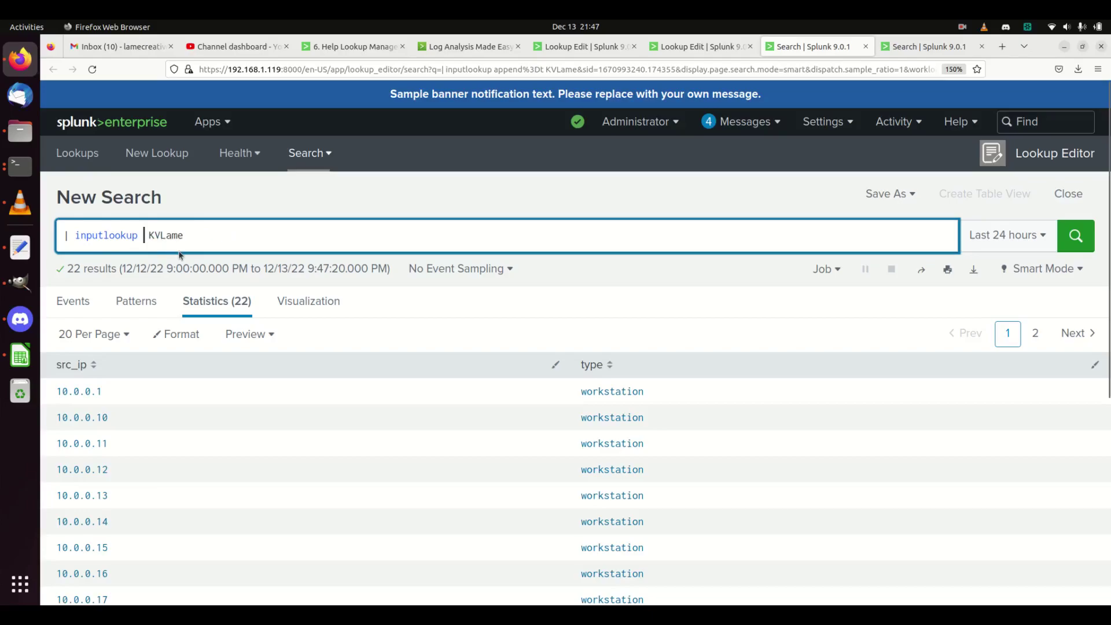
key("Delete")
key("Right")
key("Right")
type(".cs")
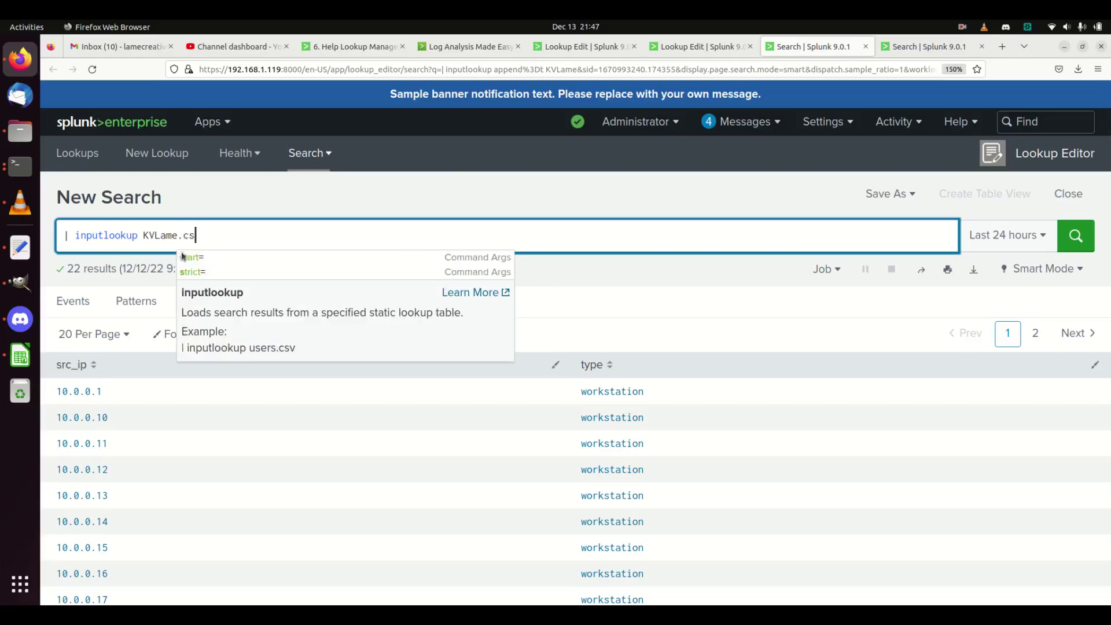
key("BackSpace")
key("BackSpace")
key("BackSpace")
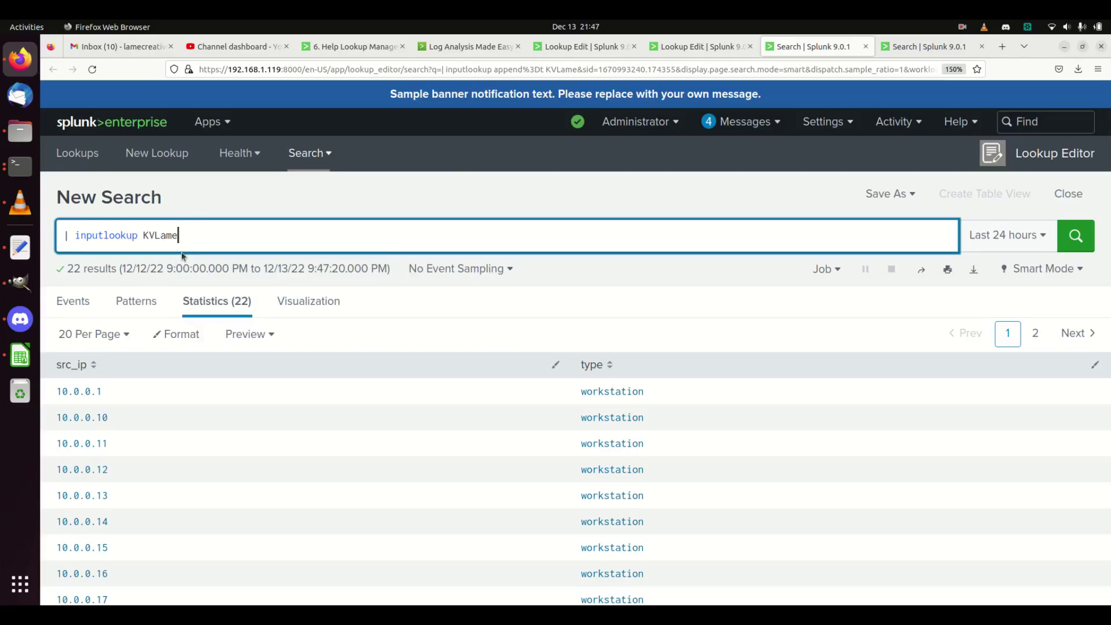
key("Return")
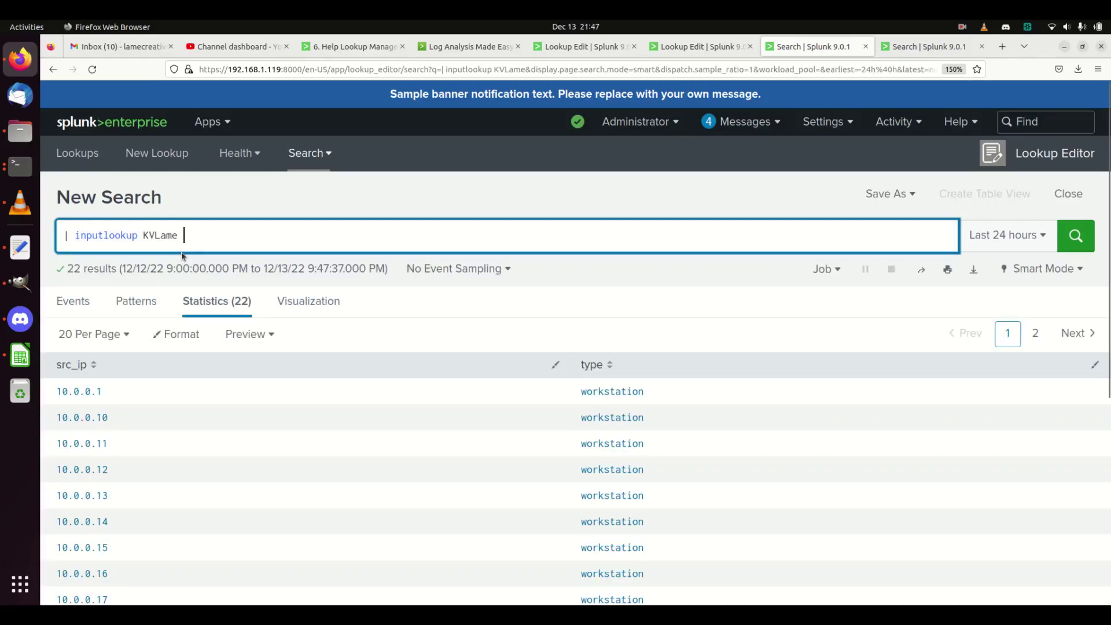
Filter the search with | search src_ip=10.0.0.1, then return to the lookup editor.
type("src_ip=")
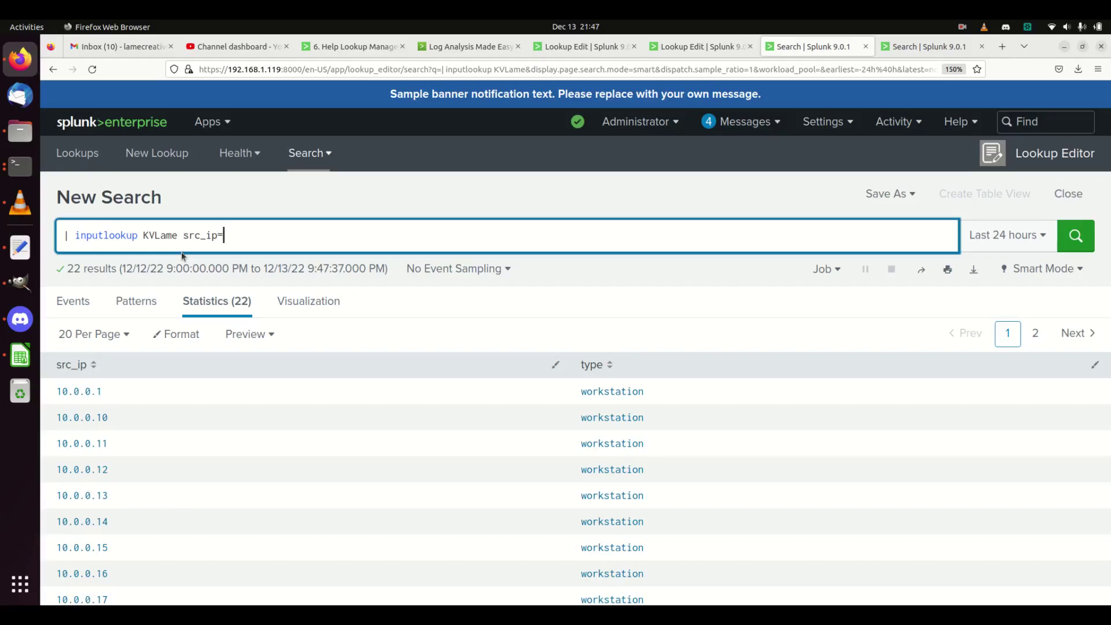
type("10.0.0.1")
key("Return")
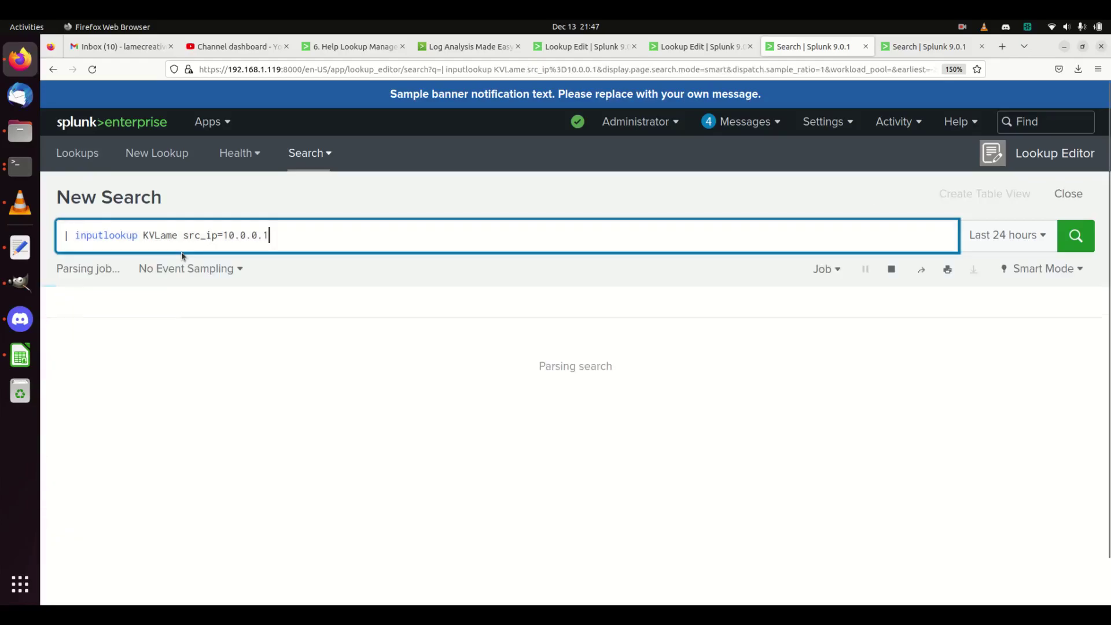
type("| ")
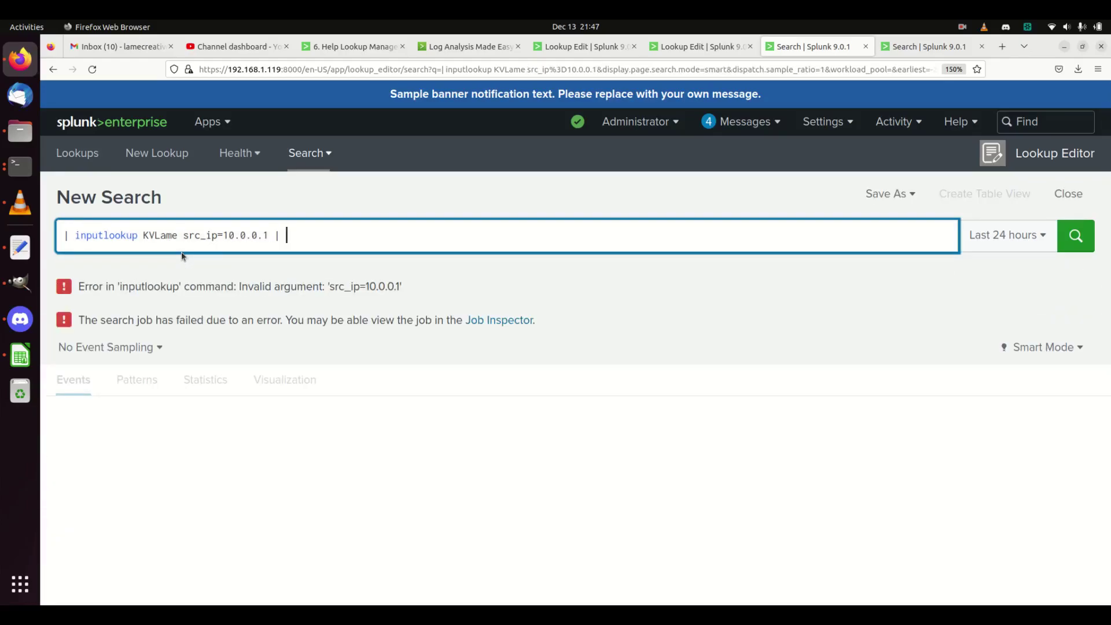
type("search src_")
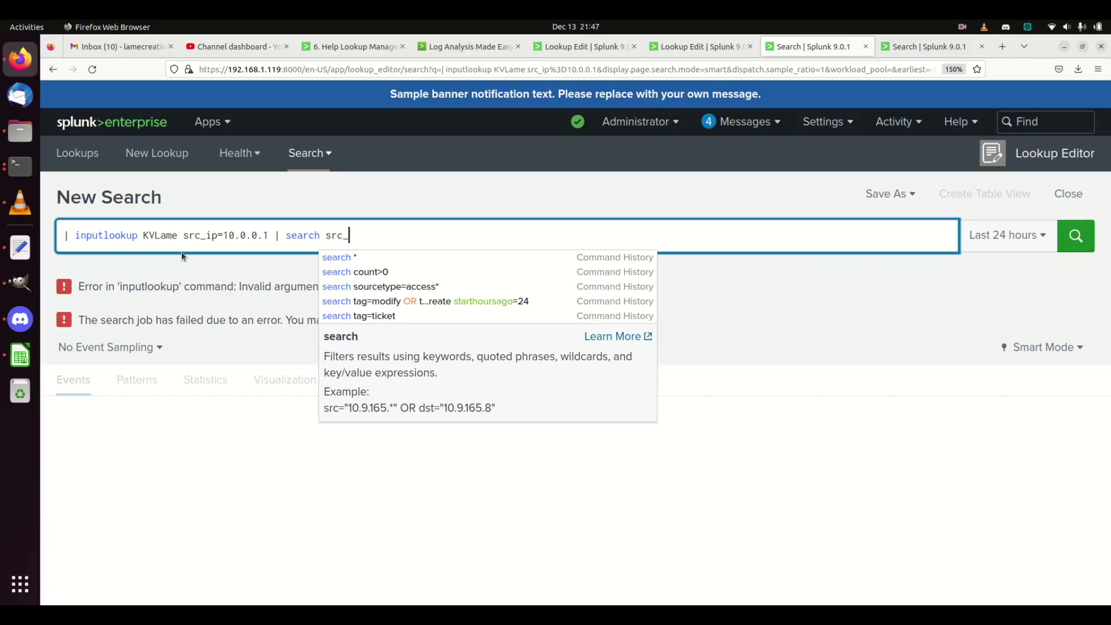
type("ip=10.")
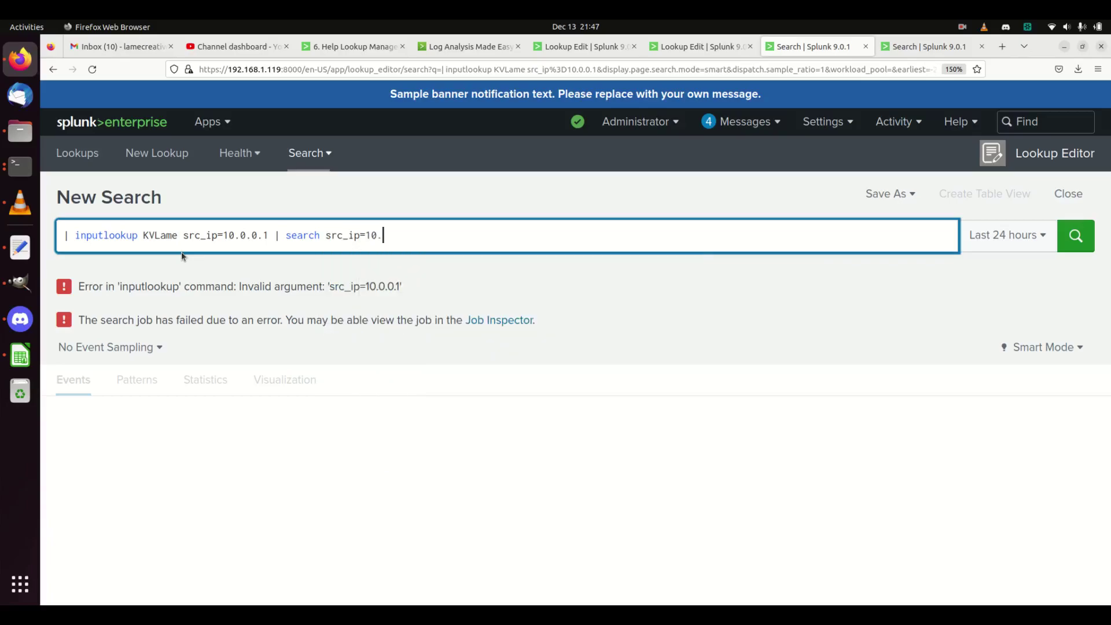
type("0.0.1")
key("Left")
key("Left")
key("Left")
key("Left")
key("Left")
key("Left")
key("Left")
key("Left")
key("Left")
key("Left")
key("Left")
key("Left")
key("Left")
key("Left")
key("Left")
key("Left")
key("Left")
key("Left")
key("Left")
key("Left")
key("Right")
key("Right")
key("Right")
key("BackSpace")
key("BackSpace")
key("BackSpace")
key("BackSpace")
key("BackSpace")
key("BackSpace")
key("BackSpace")
key("BackSpace")
key("BackSpace")
key("BackSpace")
key("BackSpace")
key("BackSpace")
key("BackSpace")
key("BackSpace")
key("BackSpace")
key("BackSpace")
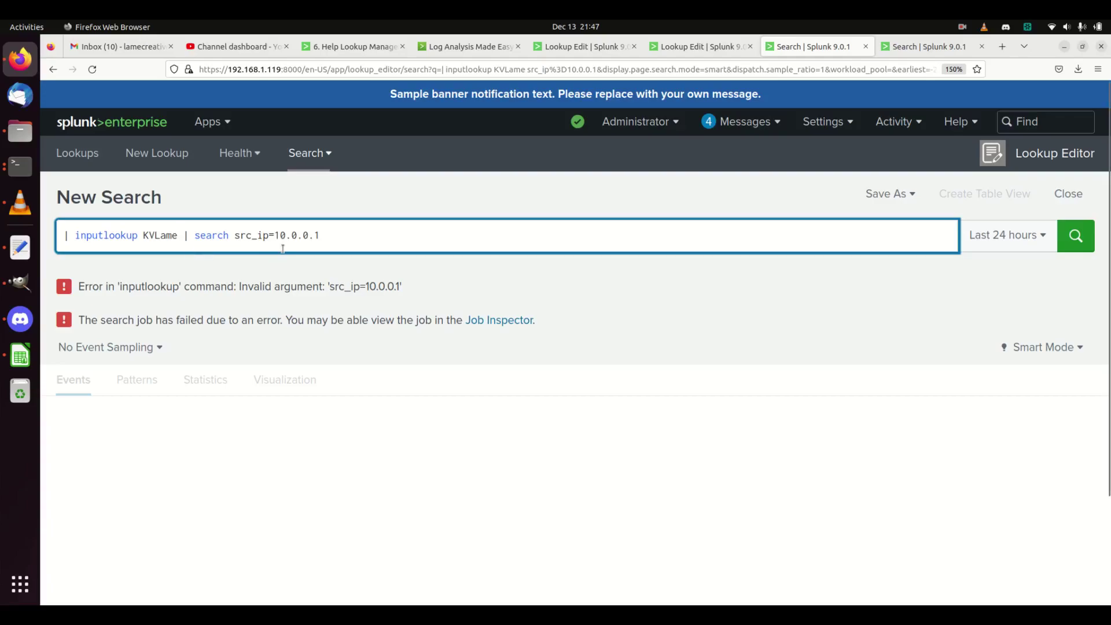
key("Return")
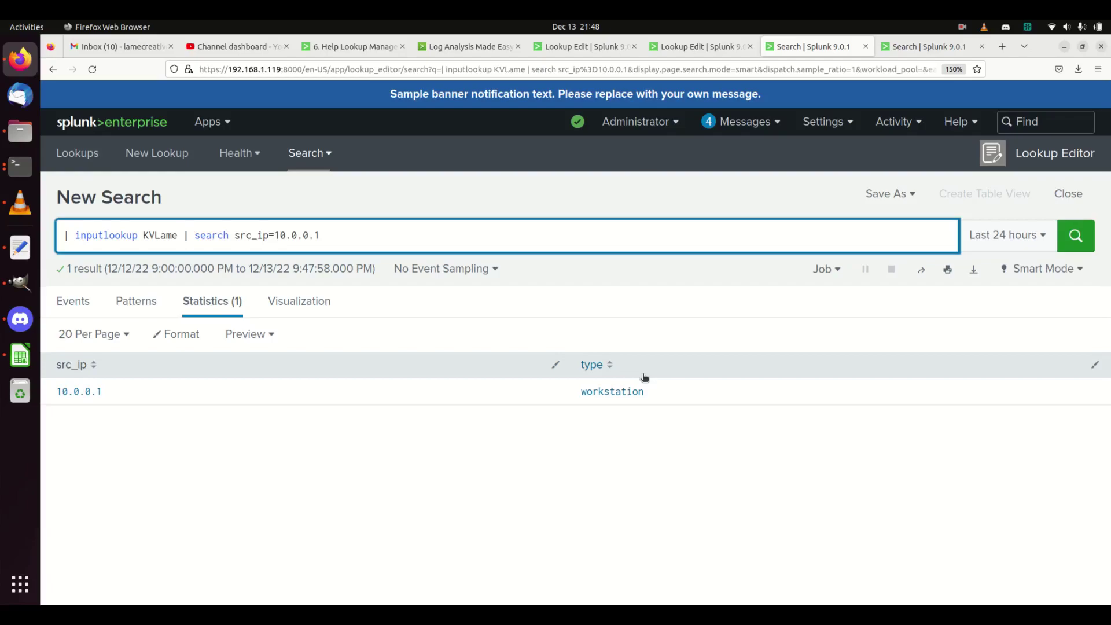
left_click(730, 46)
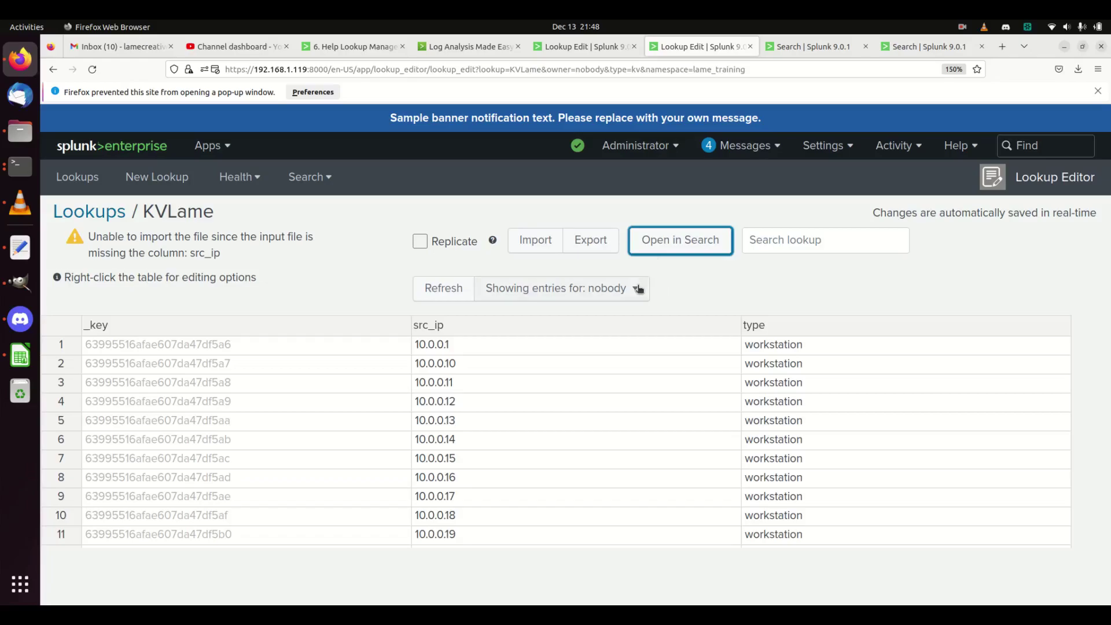
Insert row 23 with src_ip 8.8.8.8 and type dns, then open KVLame in search.
scroll(536, 364, "down", 1)
scroll(536, 364, "down", 3)
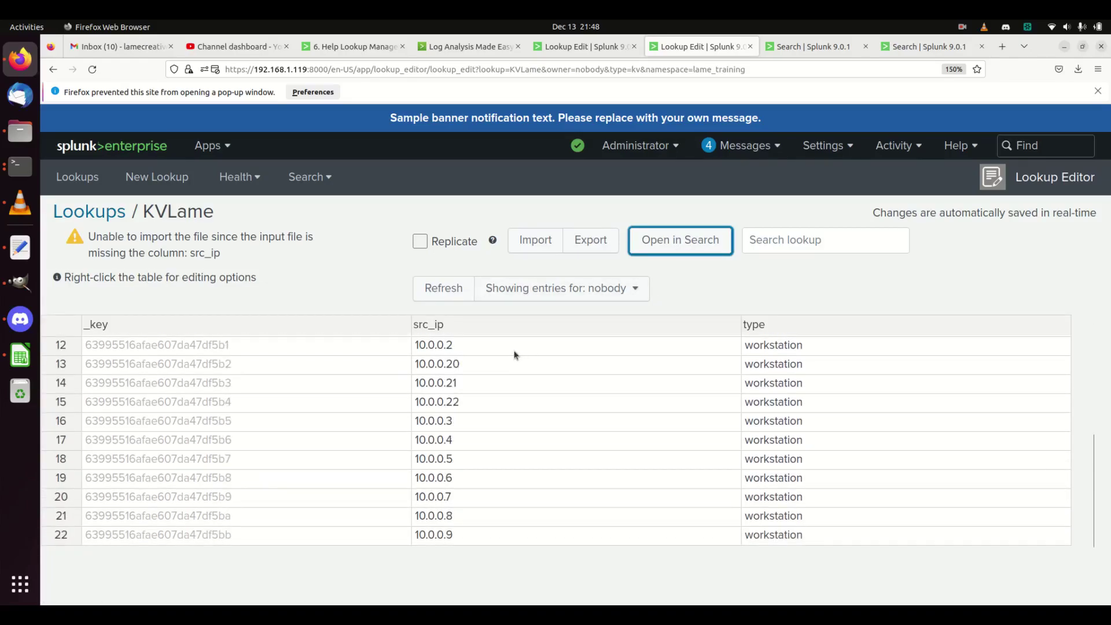
right_click(56, 543)
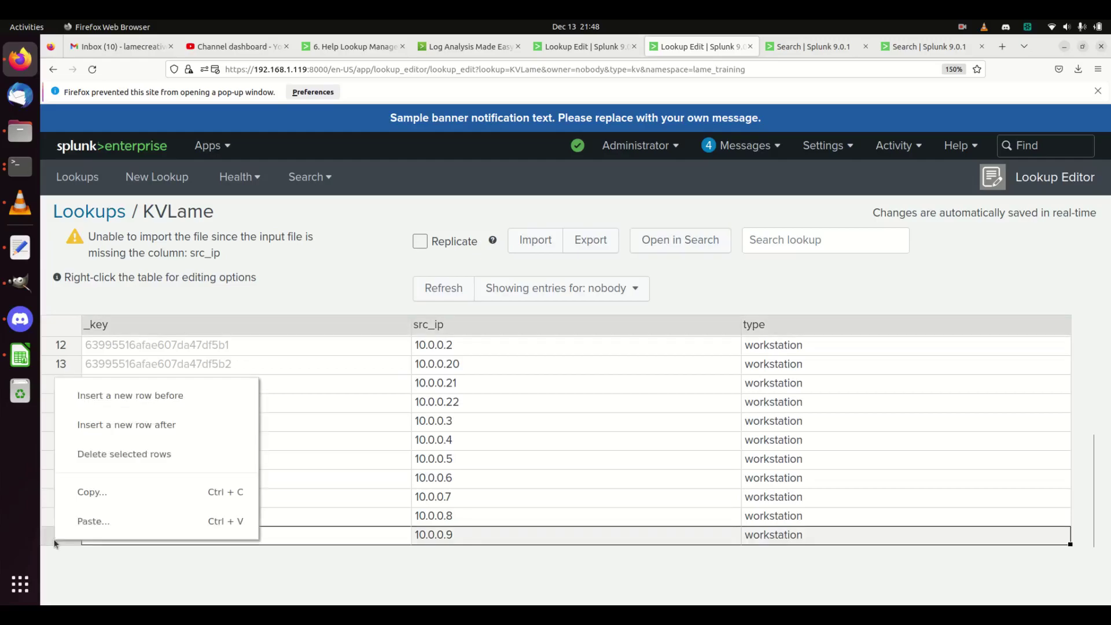
left_click(119, 431)
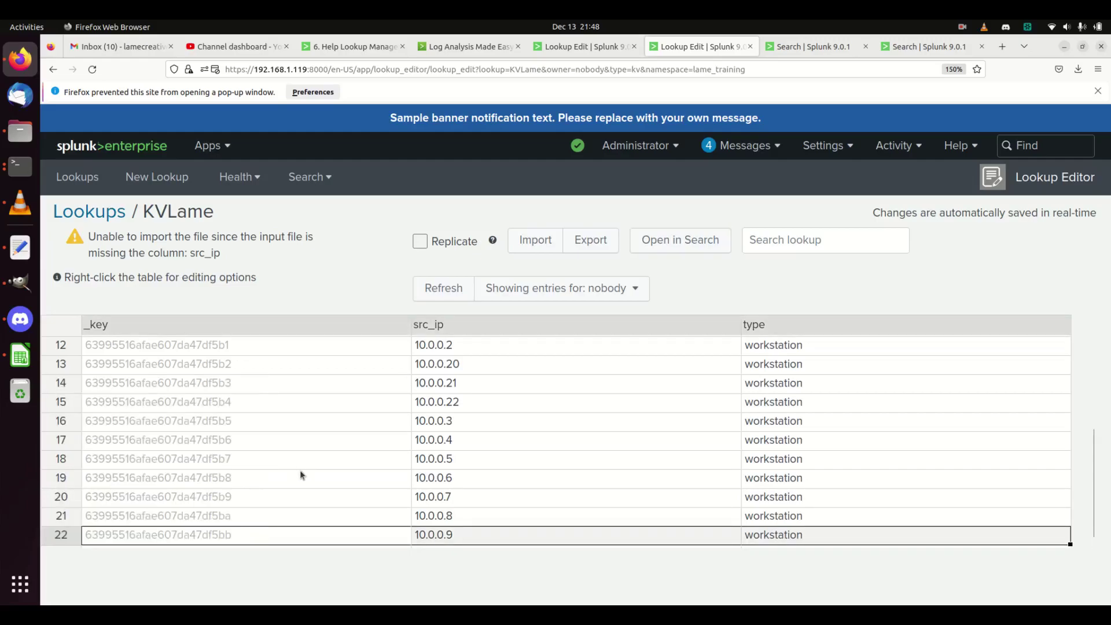
left_click(430, 533)
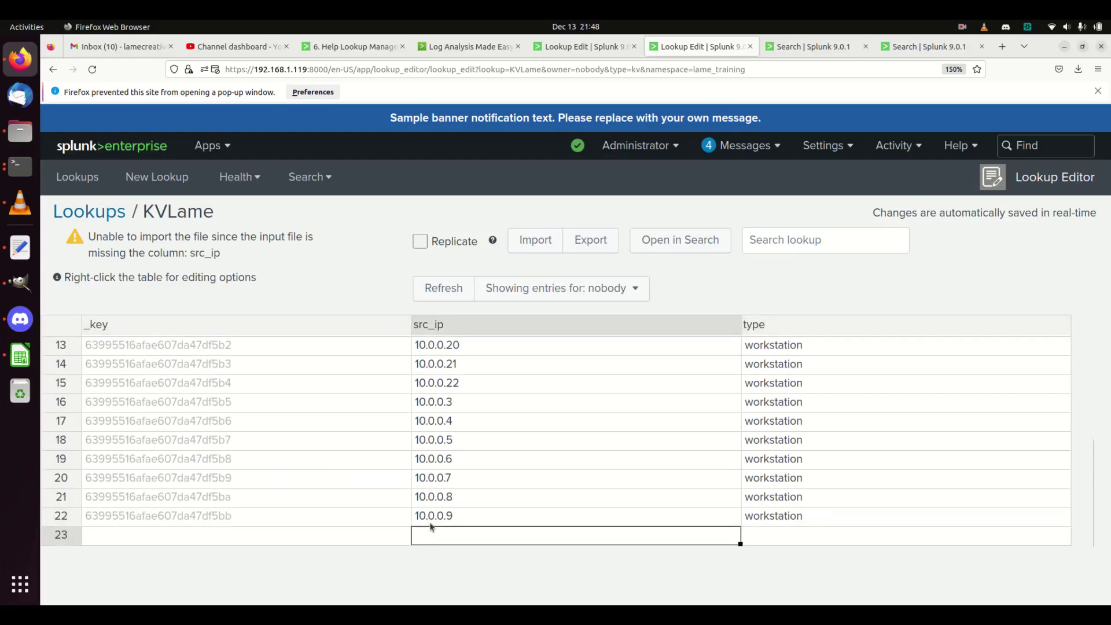
type("8.8.8.8")
key("Tab")
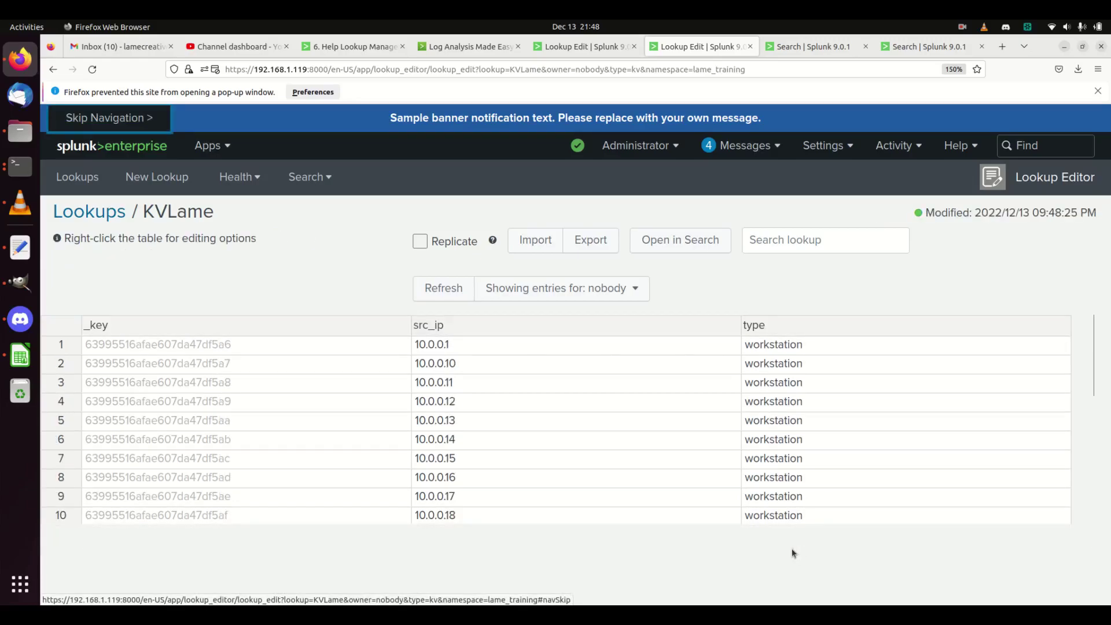
scroll(786, 475, "down", 5)
left_click(778, 492)
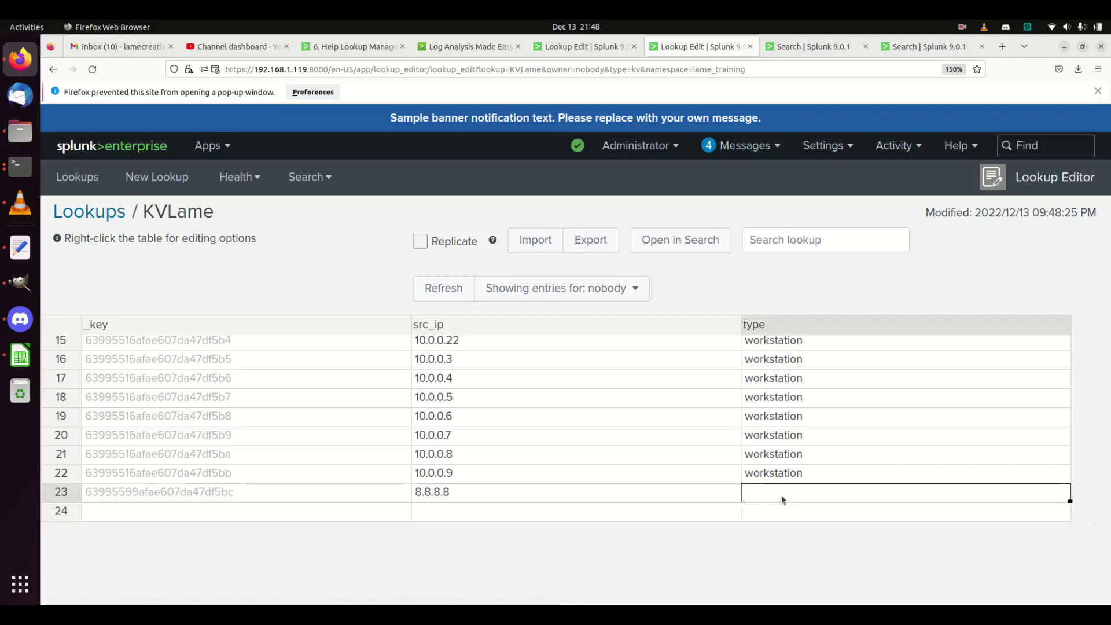
type("dns")
left_click(877, 381)
left_click(875, 394)
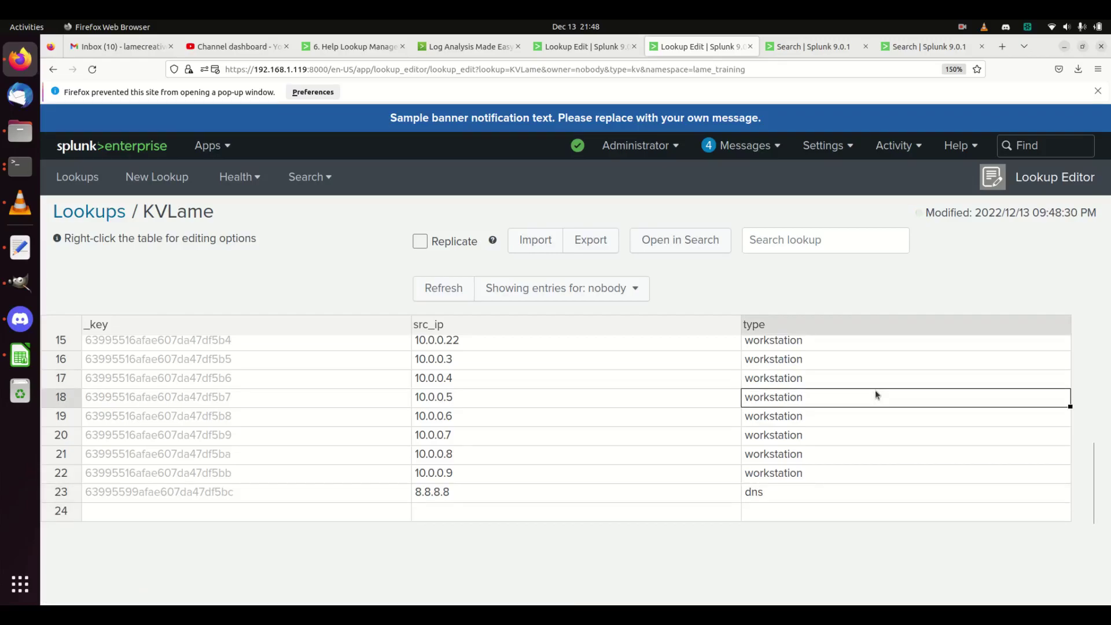
left_click(676, 247)
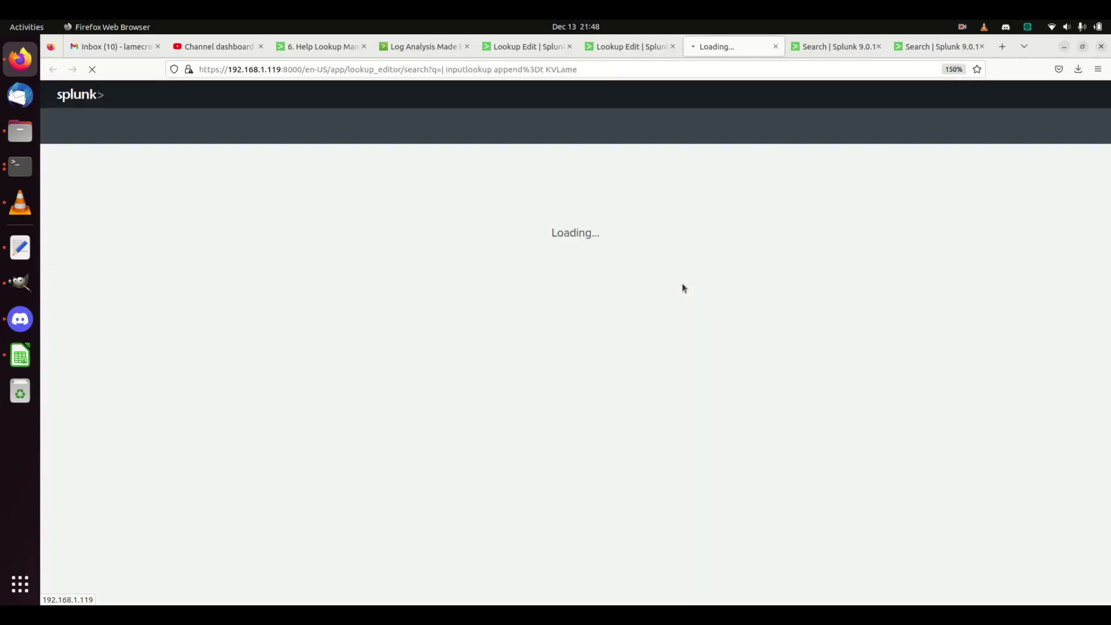
Close the old filtered search and view page two of the lameCSVDemo.csv results.
left_click(830, 46)
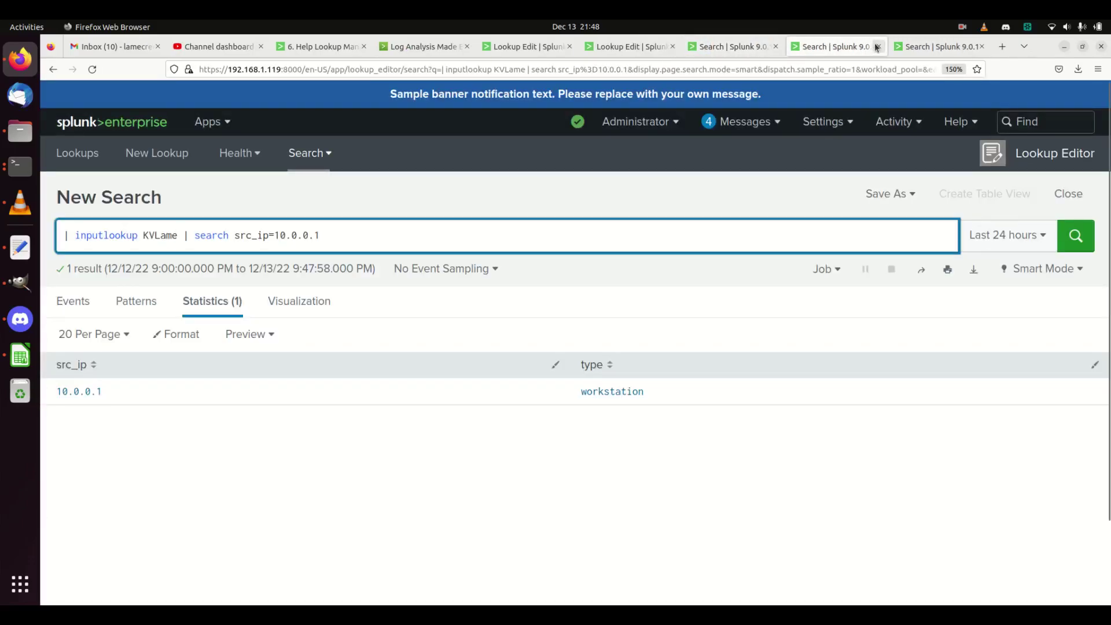
left_click(877, 47)
scroll(285, 442, "down", 5)
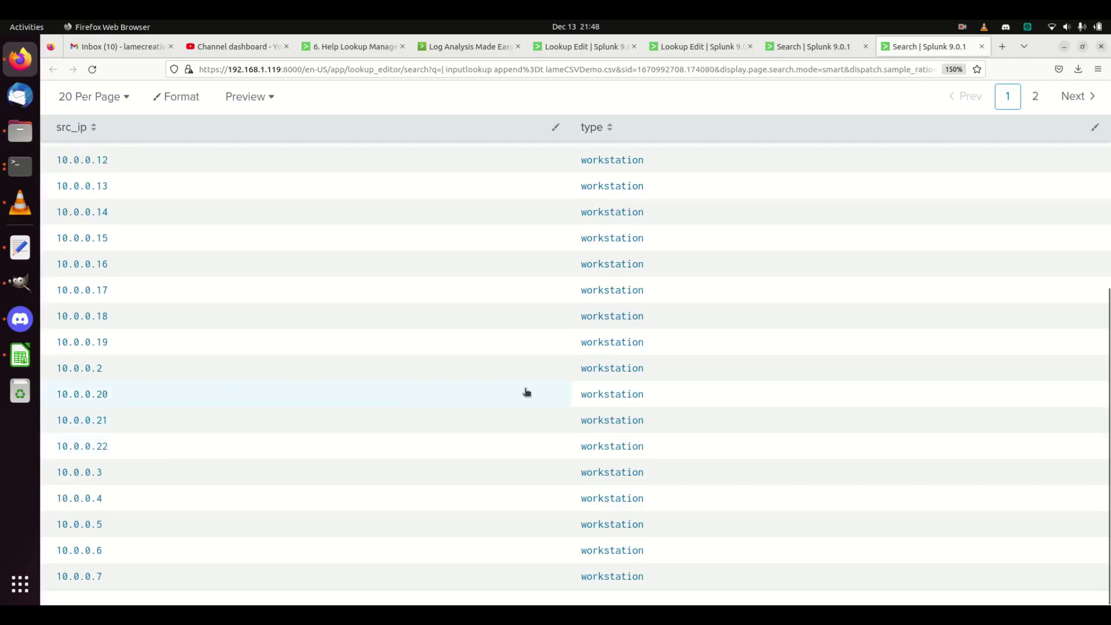
scroll(527, 393, "up", 5)
left_click(1035, 333)
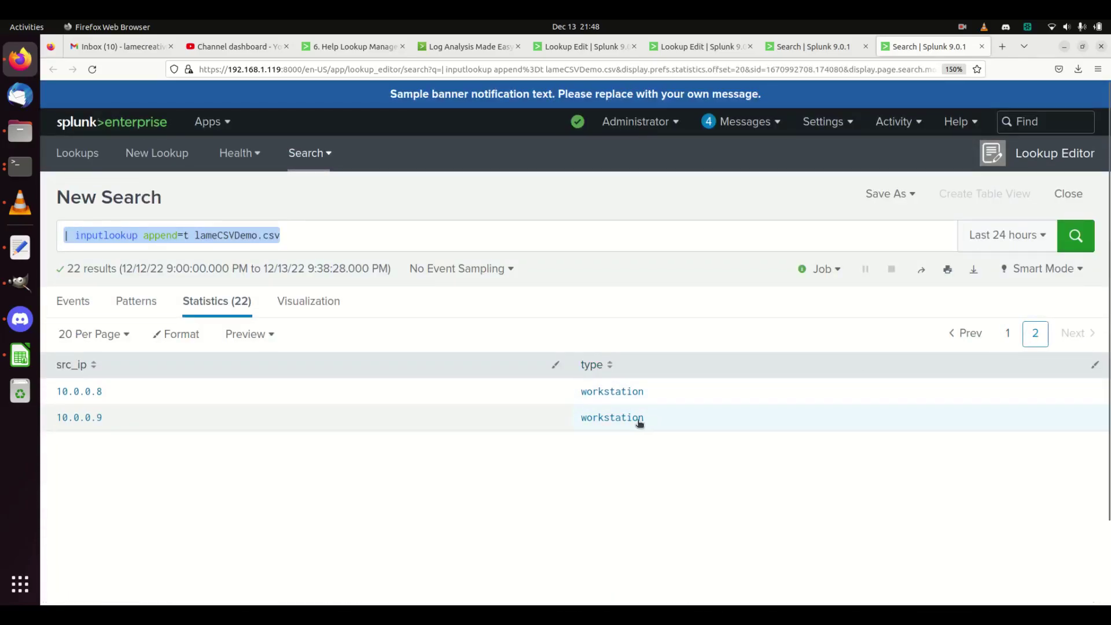
scroll(592, 414, "down", 2)
scroll(490, 364, "up", 2)
Review the search query, then switch back to the KVLame lookup editor.
left_click(304, 246)
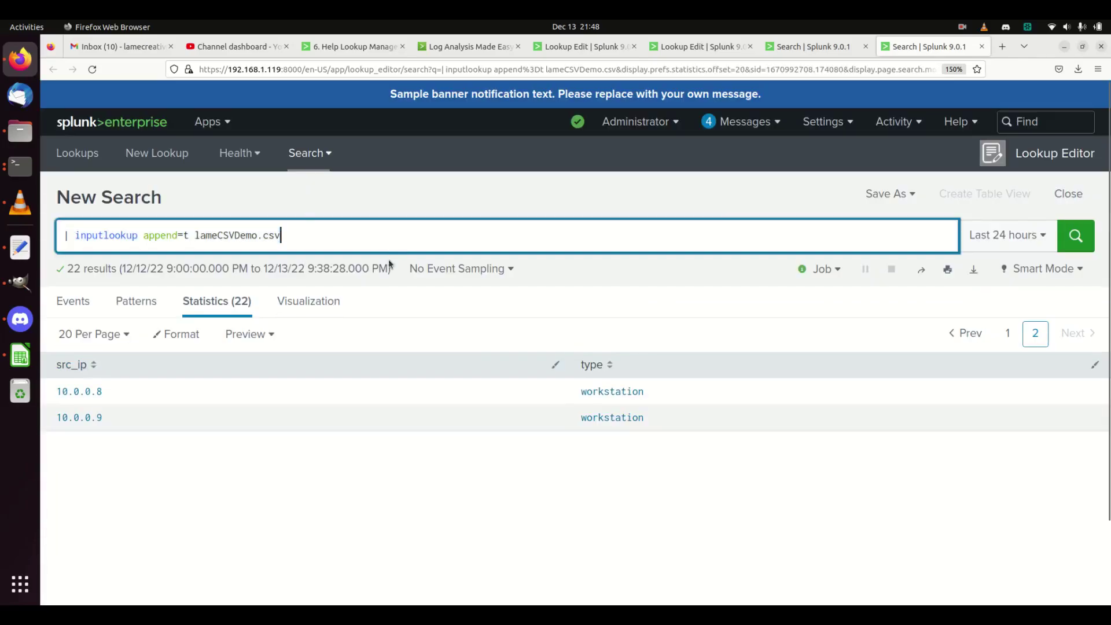
key("Left")
key("Left")
key("Left")
key("Left")
key("Left")
key("Left")
key("Left")
key("Left")
key("Left")
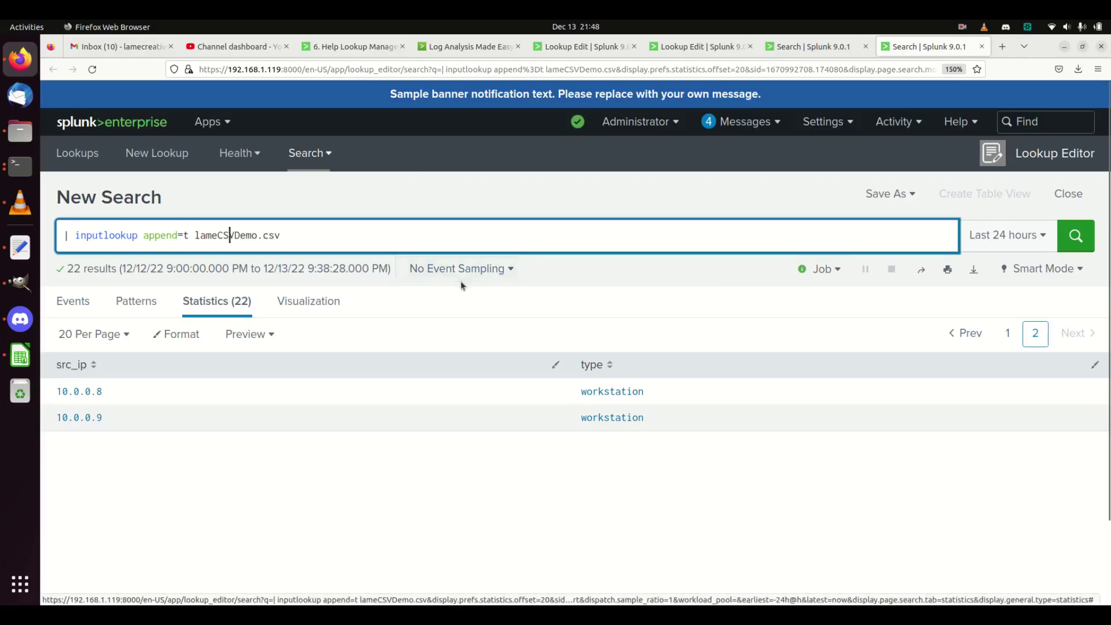
key("Left")
key("Left")
key("Left")
key("Left")
key("Left")
key("Left")
key("Left")
key("Left")
key("Left")
key("Left")
key("Left")
key("Left")
key("Left")
key("Left")
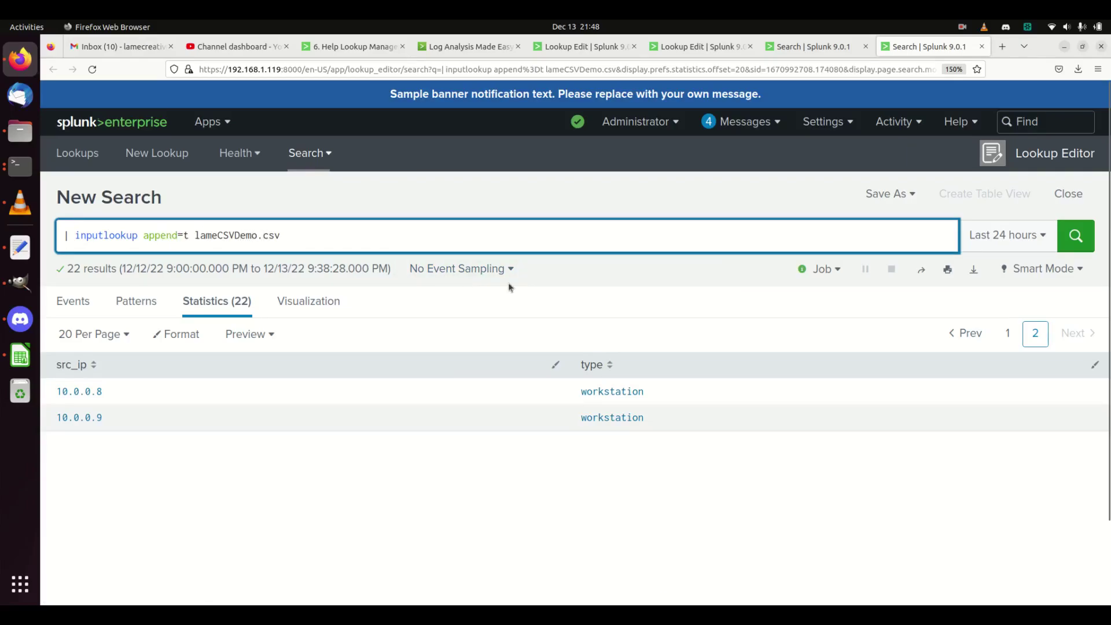
left_click(811, 51)
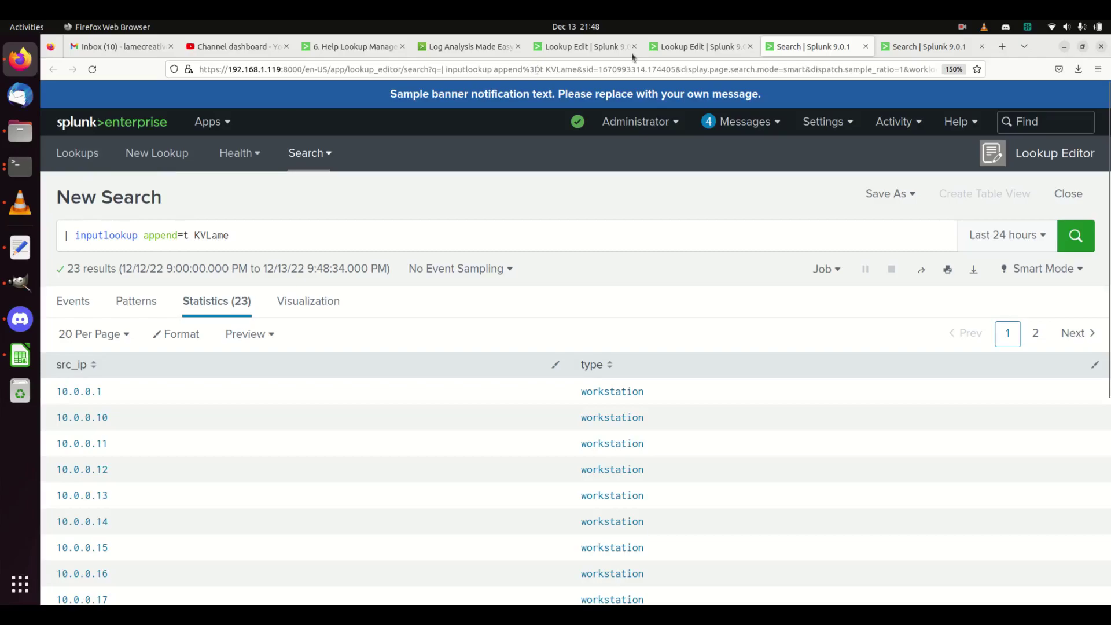
left_click(693, 46)
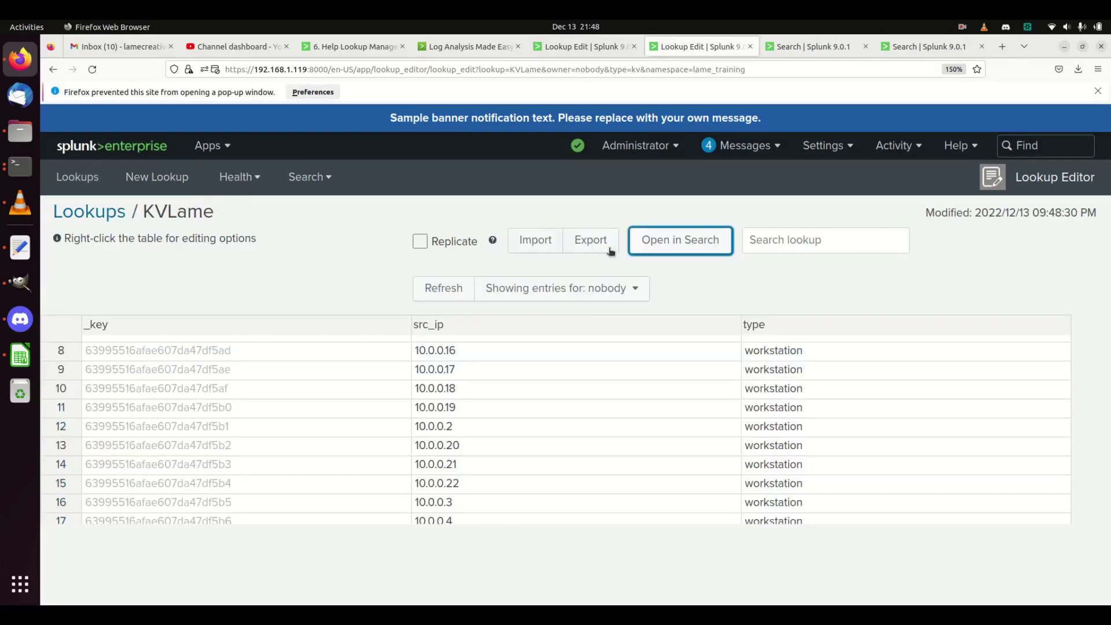
Refresh the KVLame table and check that row 23 holds 8.8.8.8 dns.
left_click(732, 385)
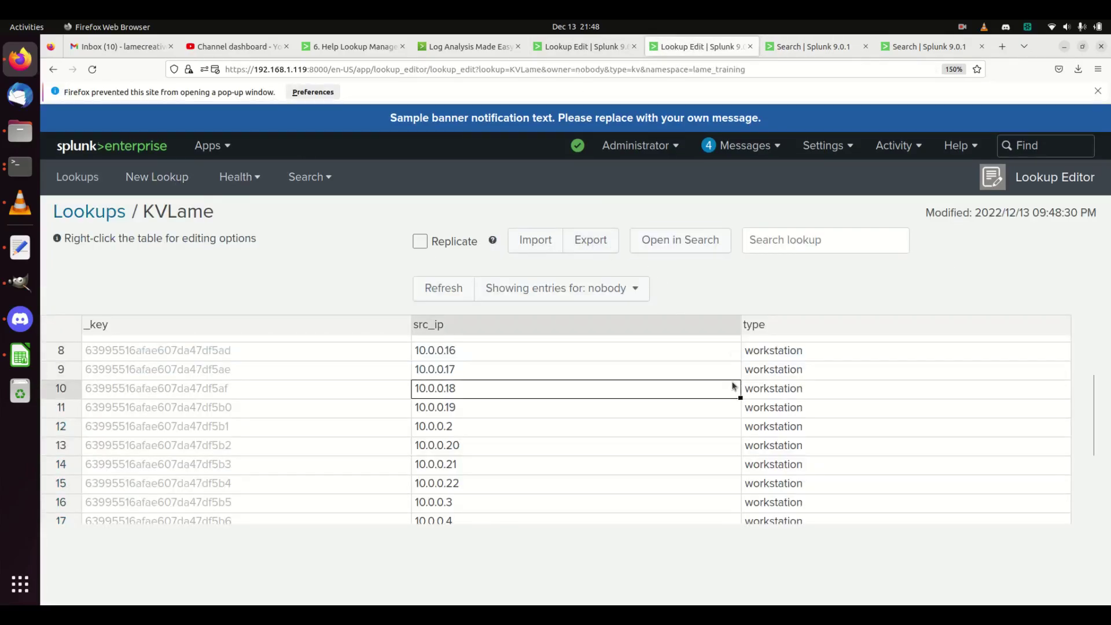
scroll(692, 374, "down", 3)
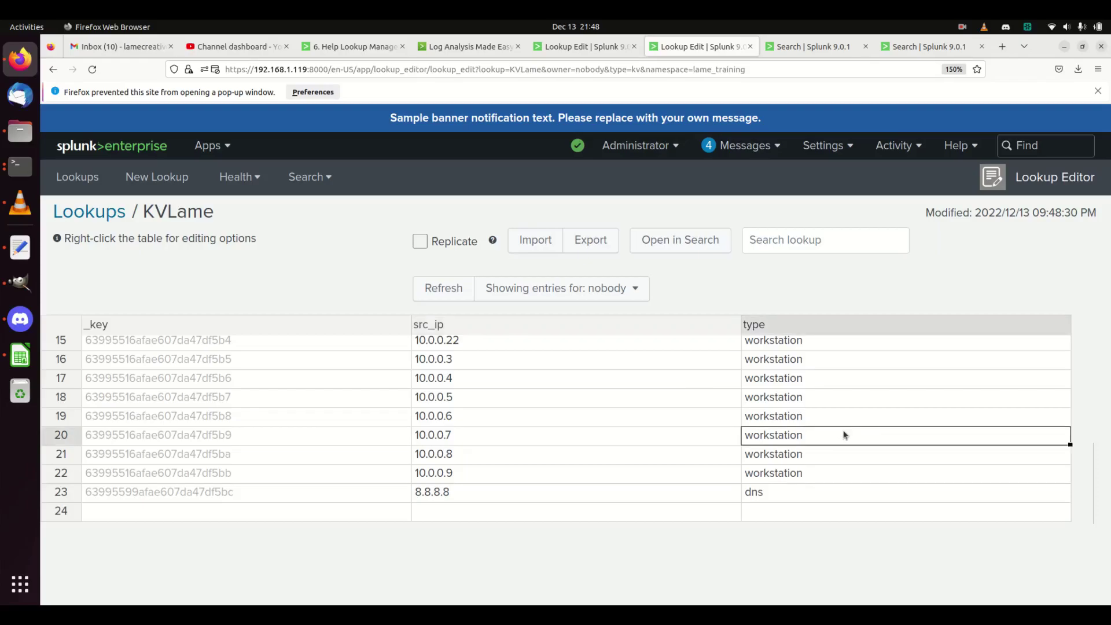
scroll(843, 434, "up", 5)
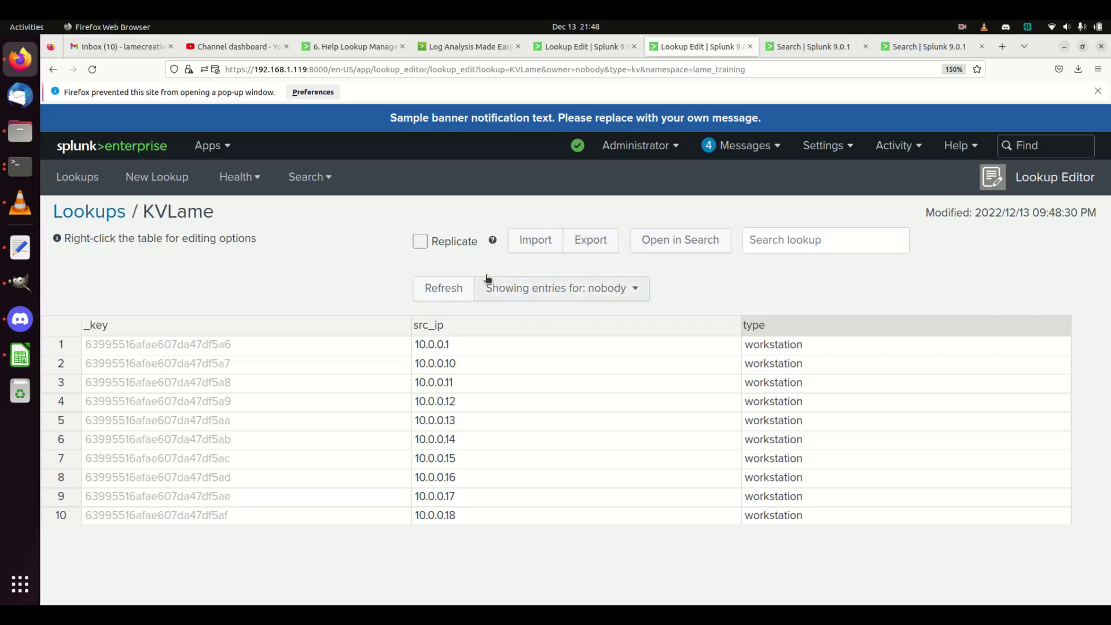
left_click(431, 290)
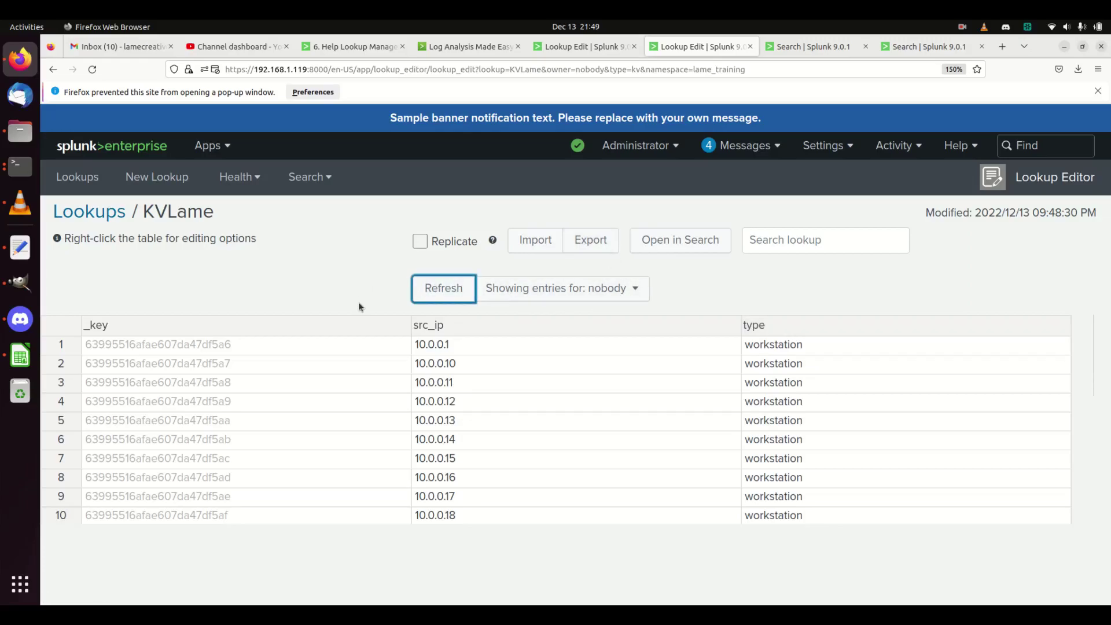
scroll(536, 418, "down", 5)
scroll(539, 417, "up", 5)
Replace the search with | inputlookup lameCSVDemo.csv | outputlookup.
left_click(798, 49)
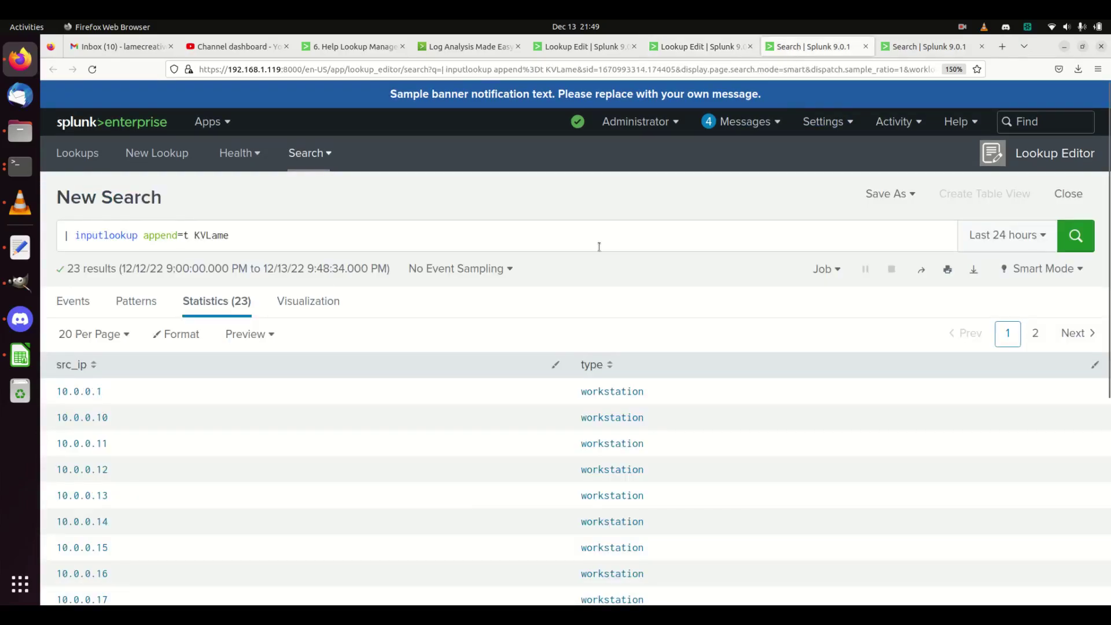
triple_click(349, 228)
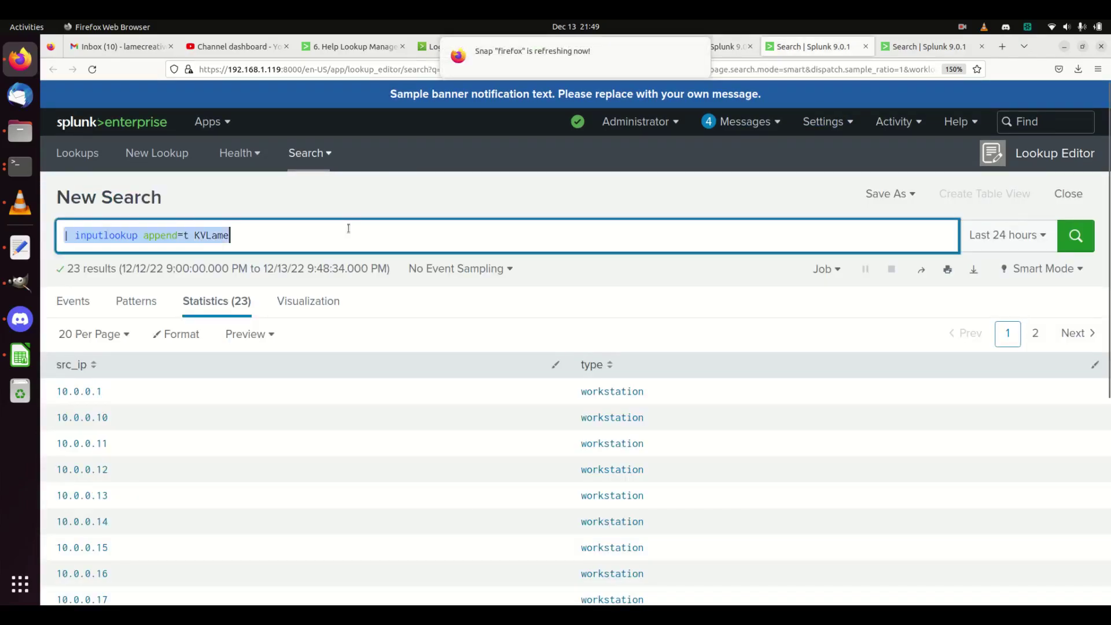
key("BackSpace")
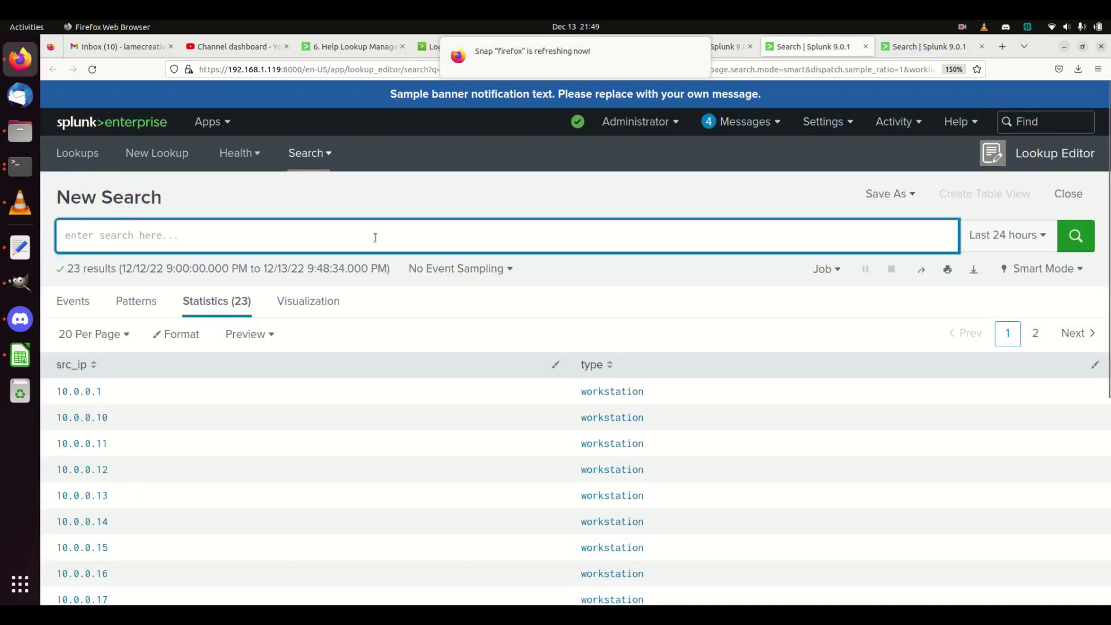
type("inp")
key("BackSpace")
key("BackSpace")
key("BackSpace")
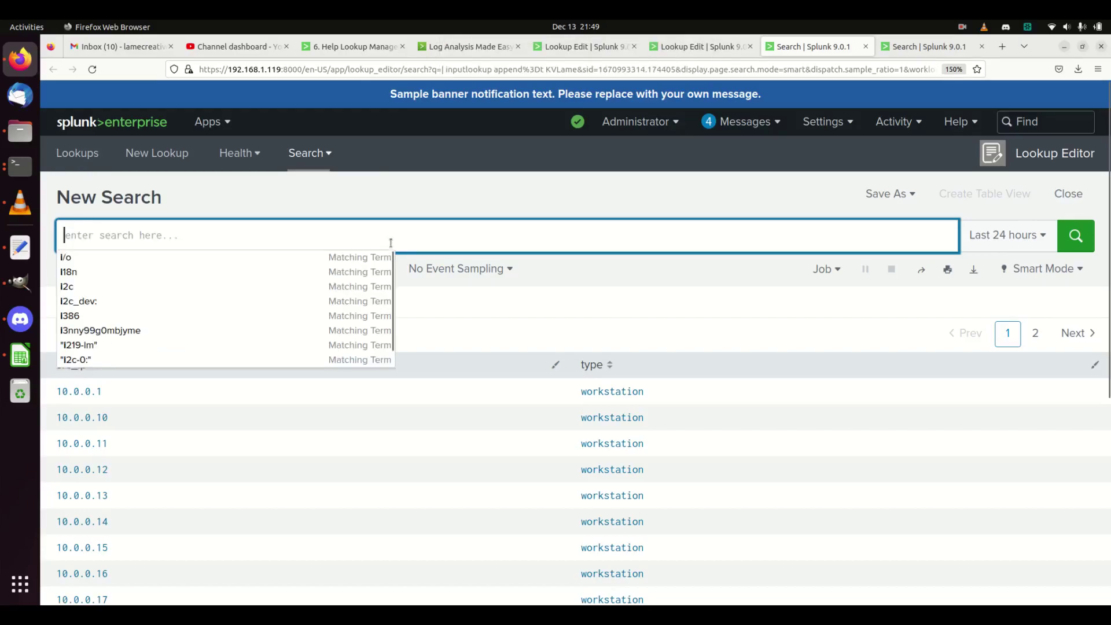
type("| inputlo")
key("BackSpace")
key("BackSpace")
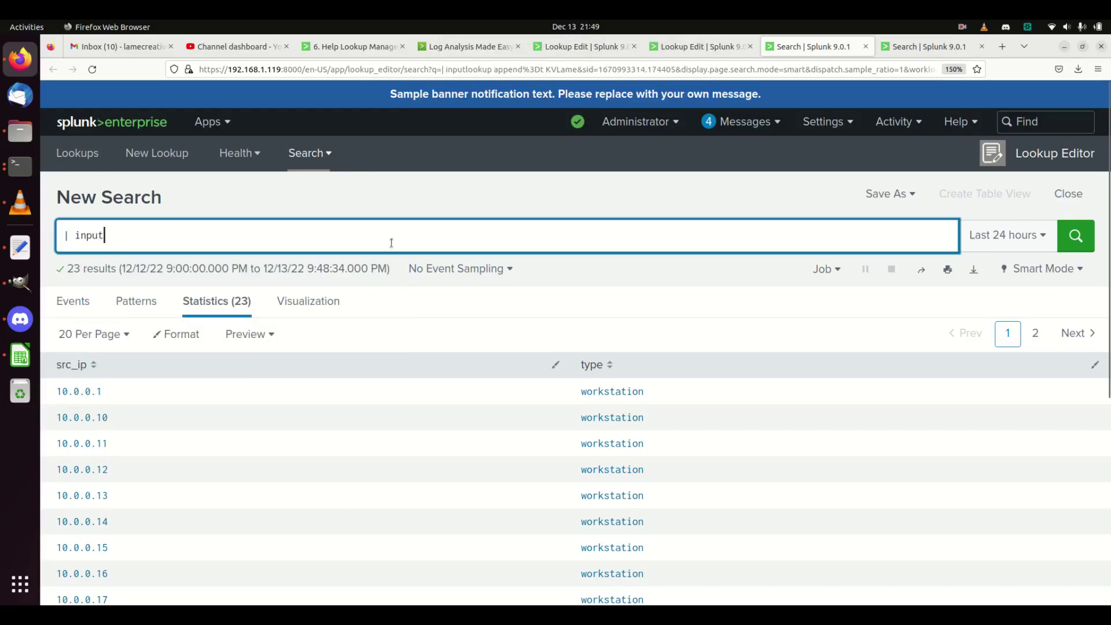
type("lo")
key("BackSpace")
key("BackSpace")
type("lookup ")
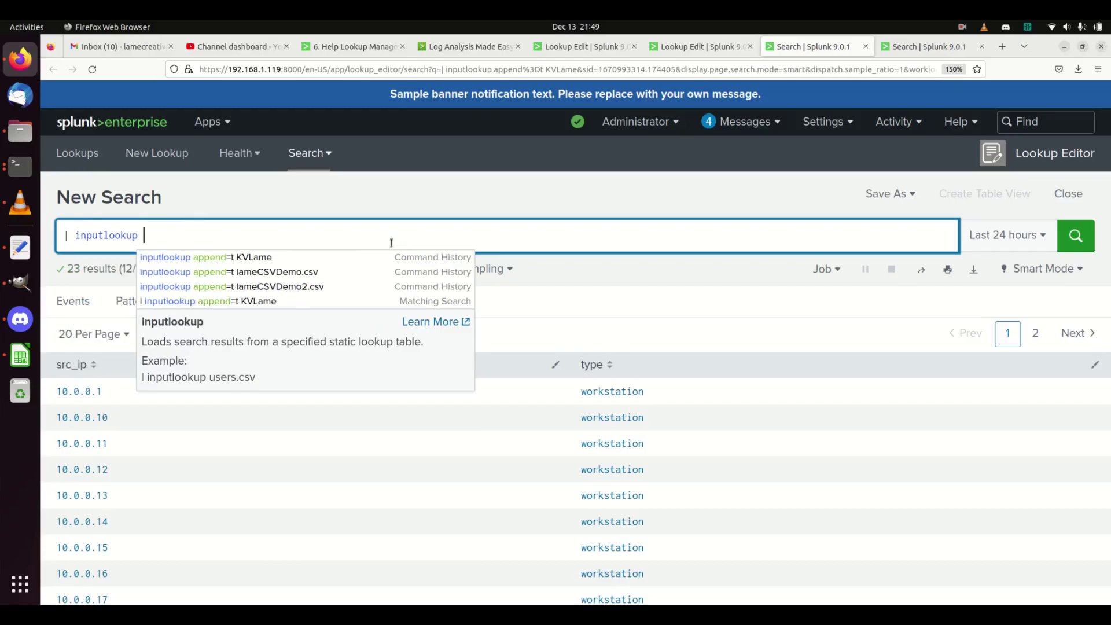
type("lameCSVDemo")
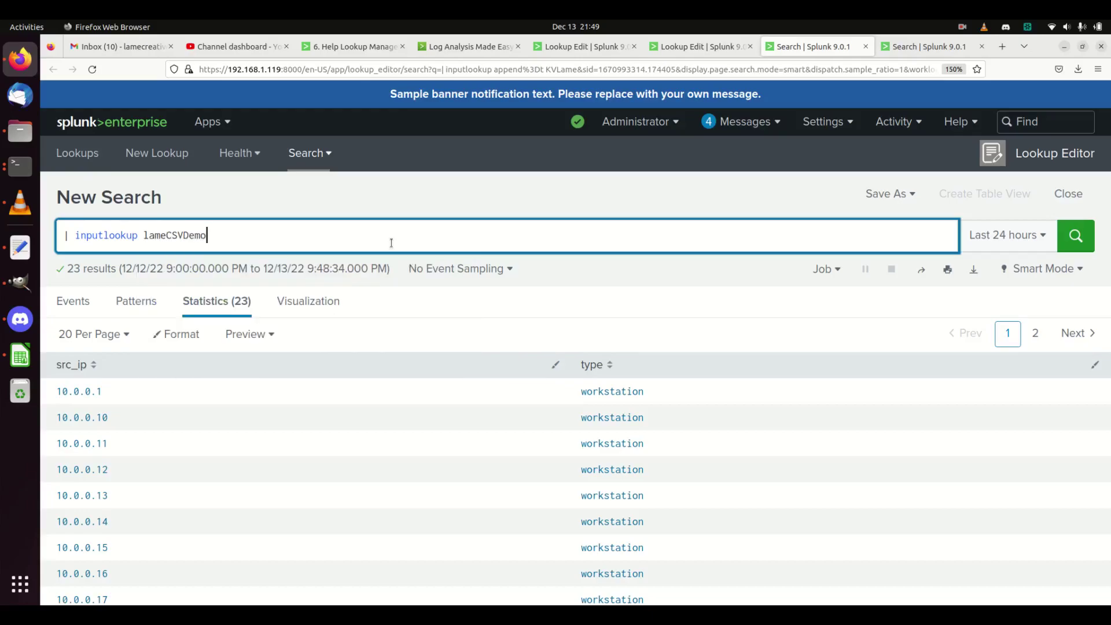
type(".csv | outputlook")
key("Tab")
Set KVLame as the outputlookup target after checking the lookup's exact name.
type("LameKV")
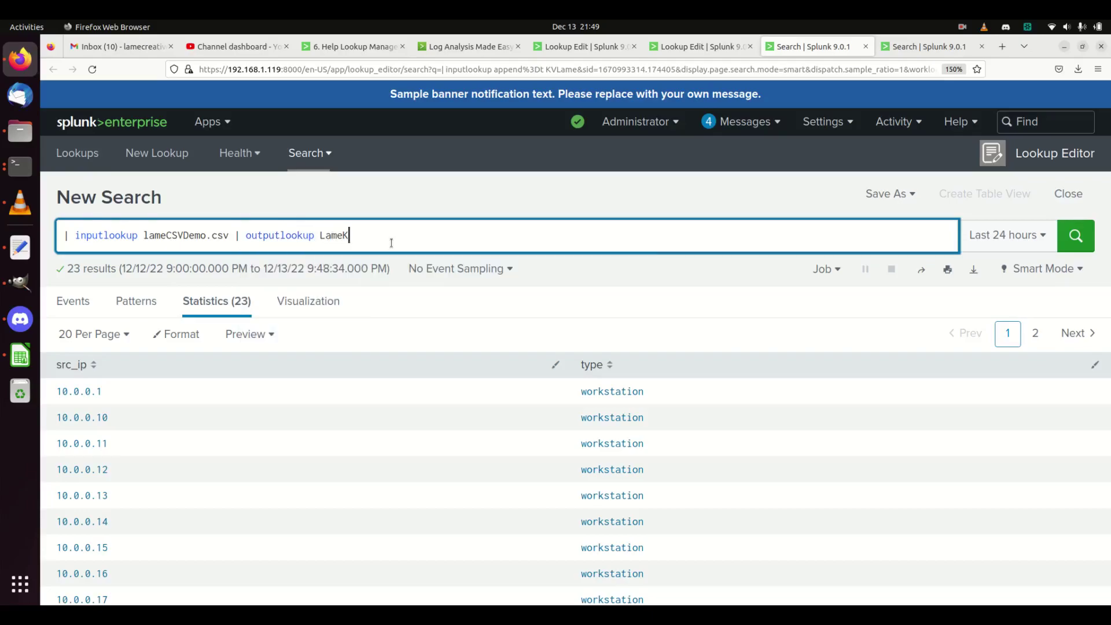
key("BackSpace")
key("BackSpace")
key("BackSpace")
key("BackSpace")
key("BackSpace")
key("BackSpace")
type("KVL")
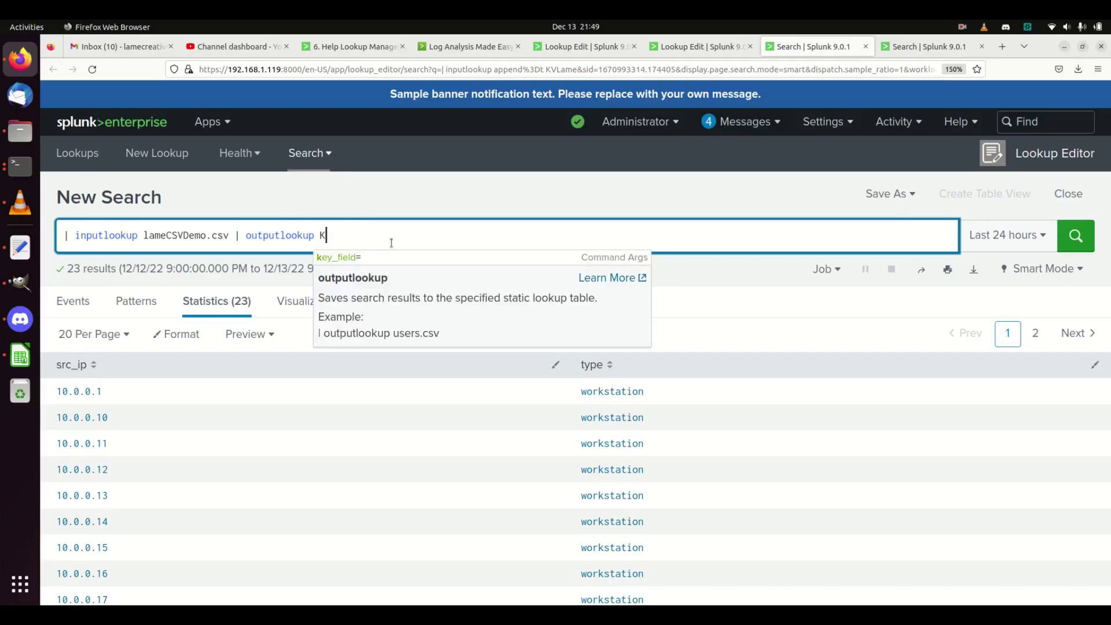
type("ame")
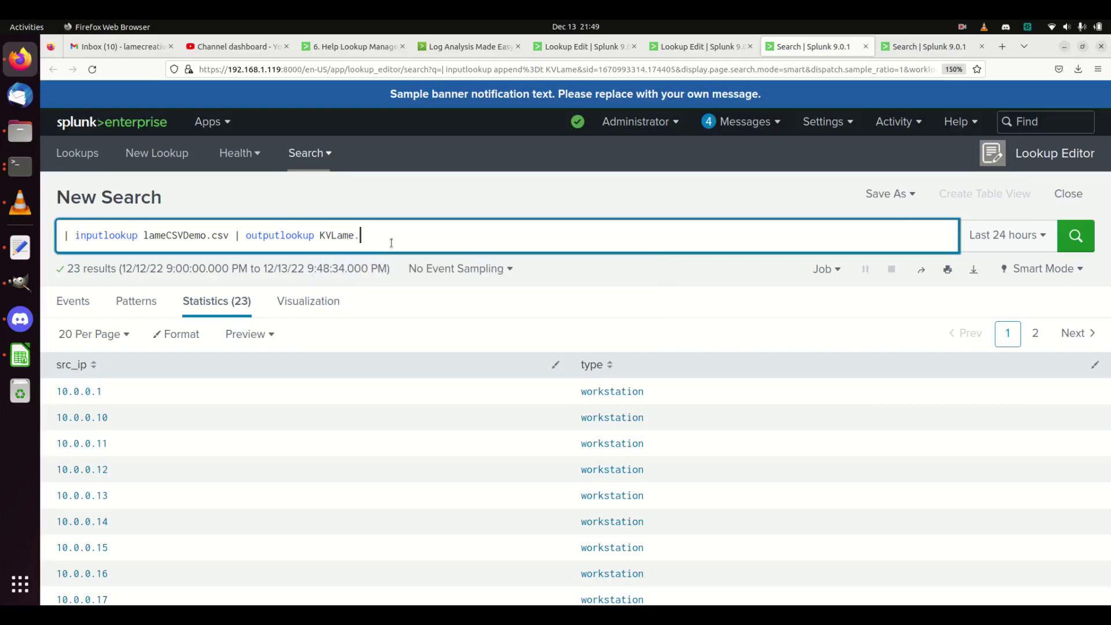
left_click(679, 50)
left_click(811, 47)
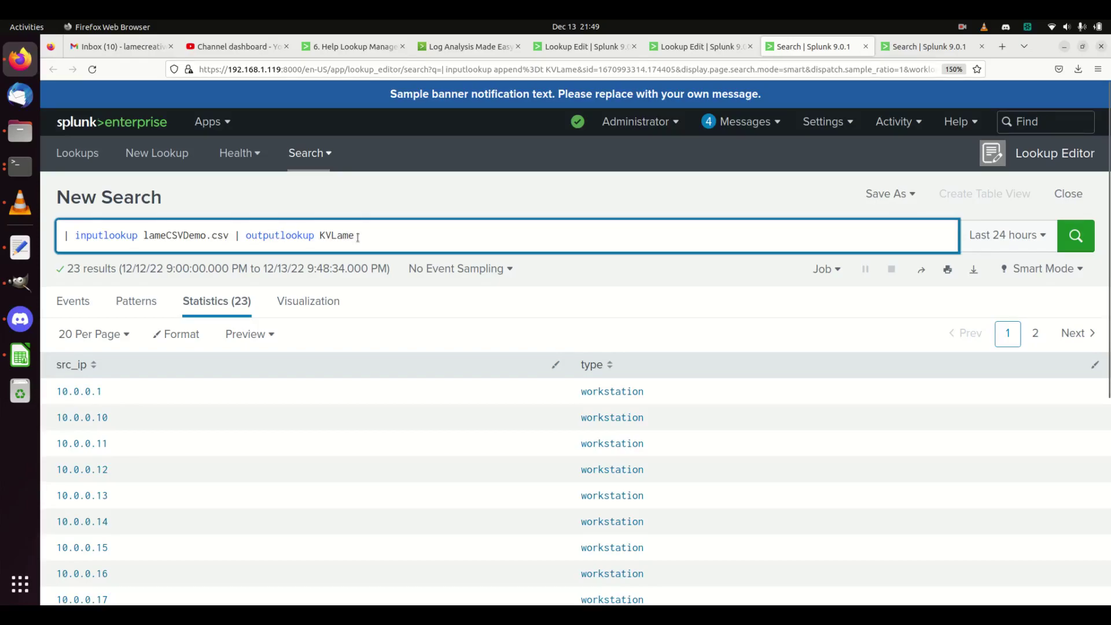
End the outputlookup KVLame query with append=false, replacing the mistyped append=true.
type("-appen")
key("BackSpace")
key("BackSpace")
key("BackSpace")
key("BackSpace")
key("BackSpace")
key("BackSpace")
type("appe")
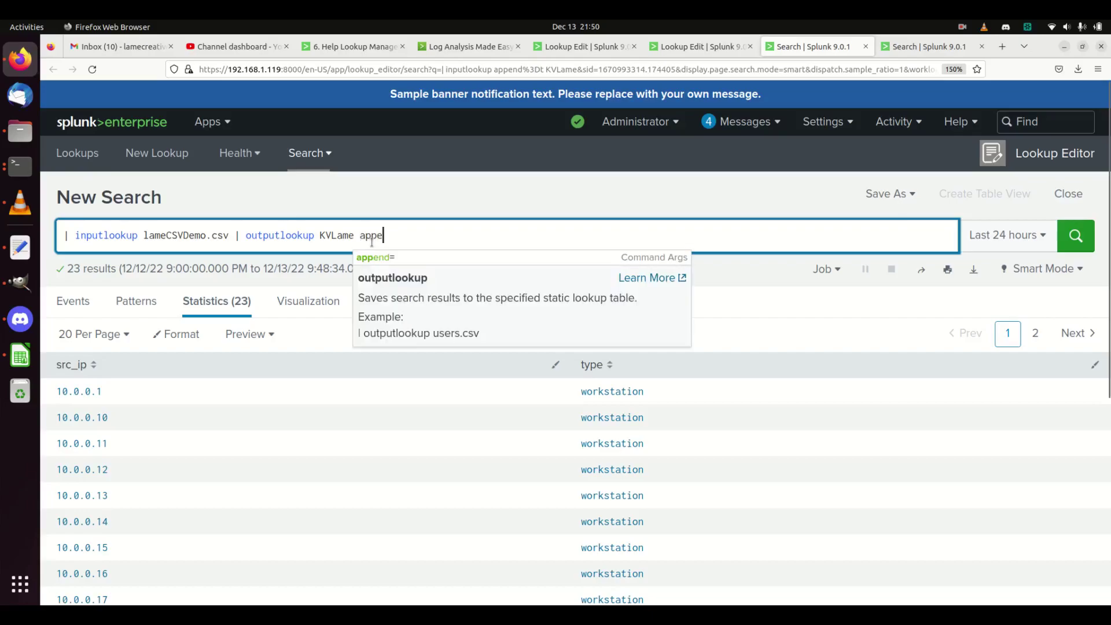
type("nd=true")
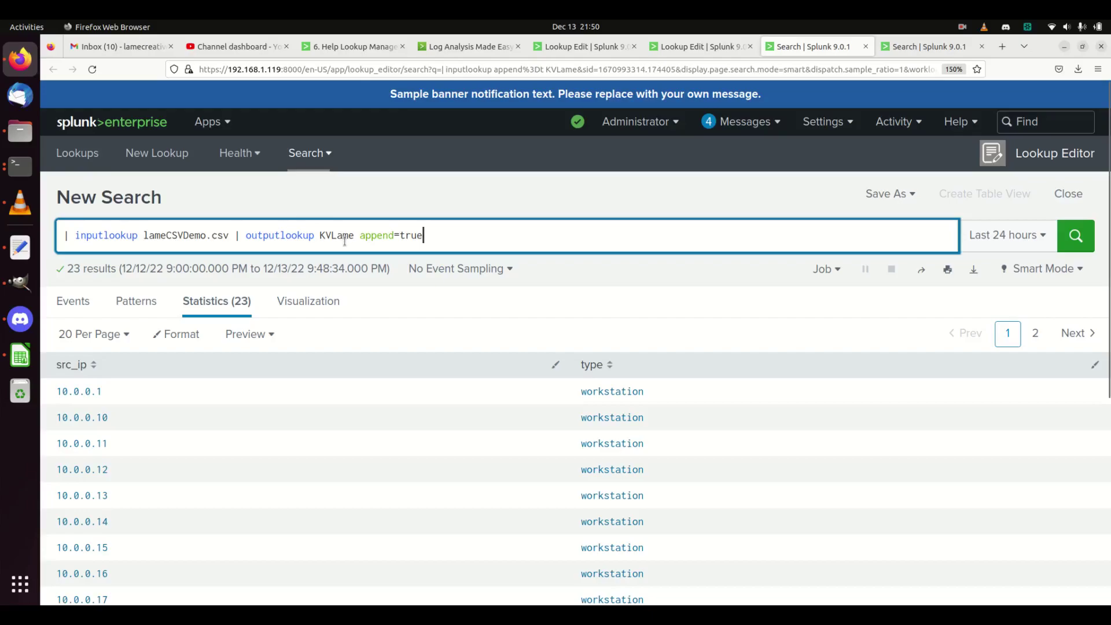
key("BackSpace")
key("BackSpace")
key("BackSpace")
key("BackSpace")
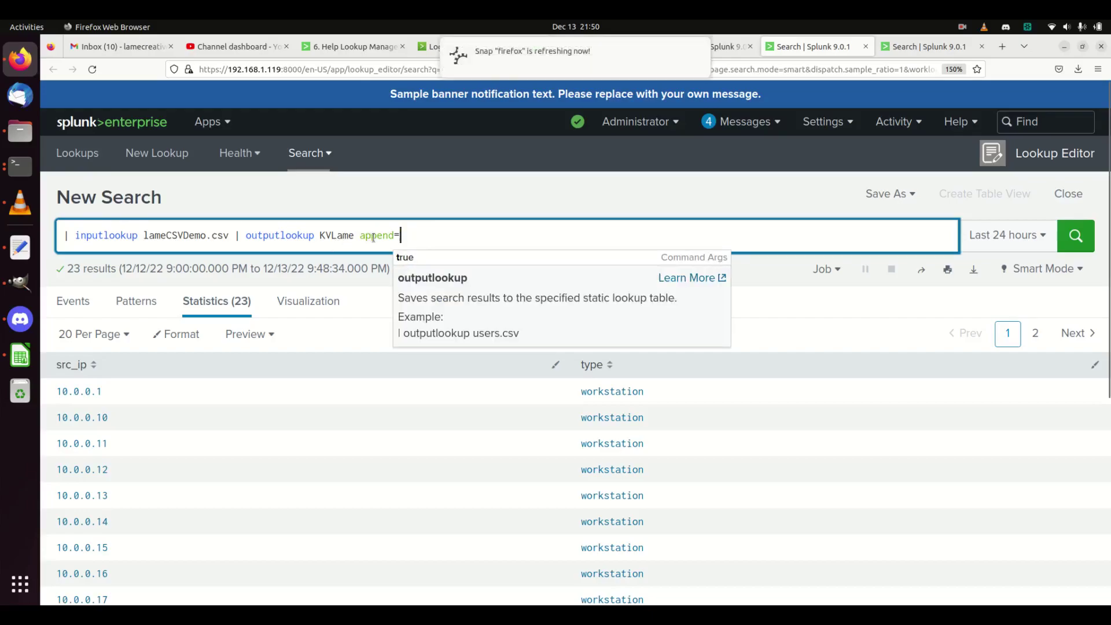
type("false")
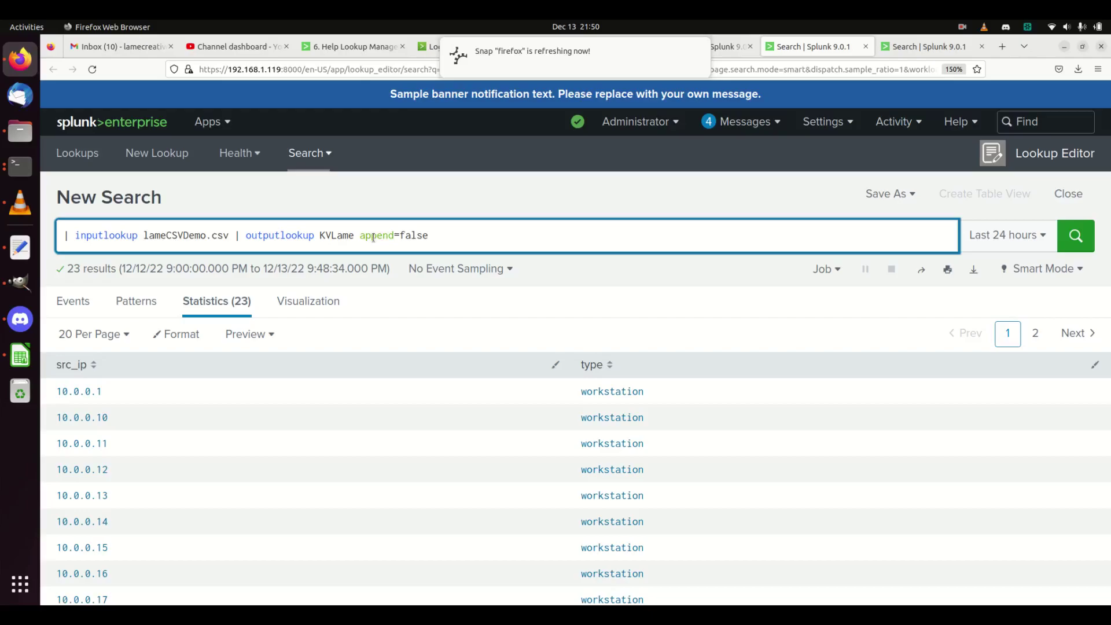
double_click(440, 235)
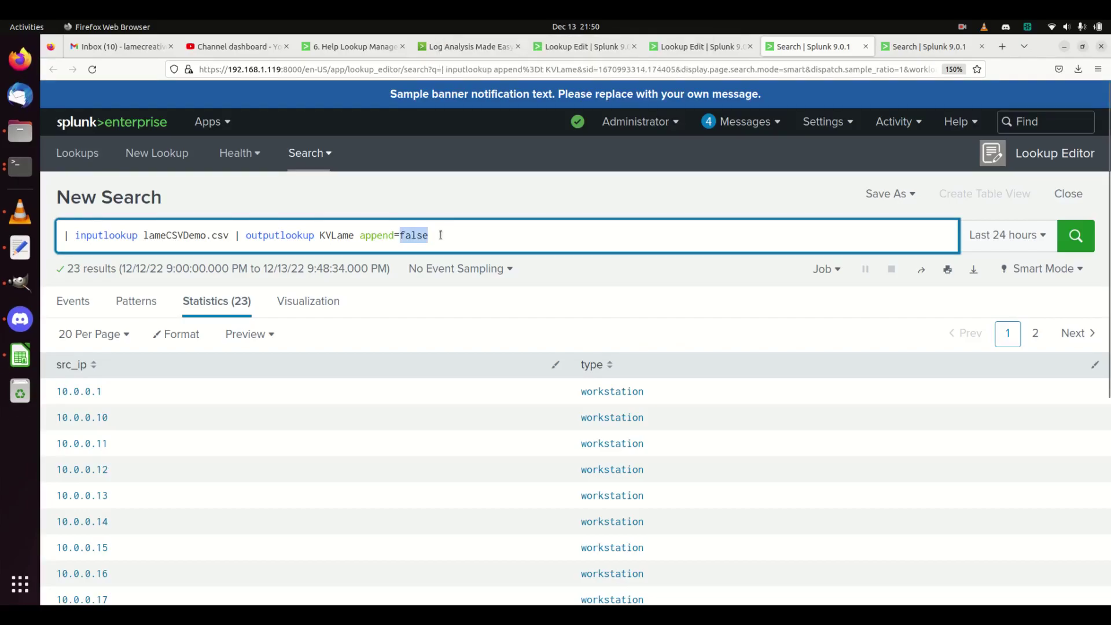